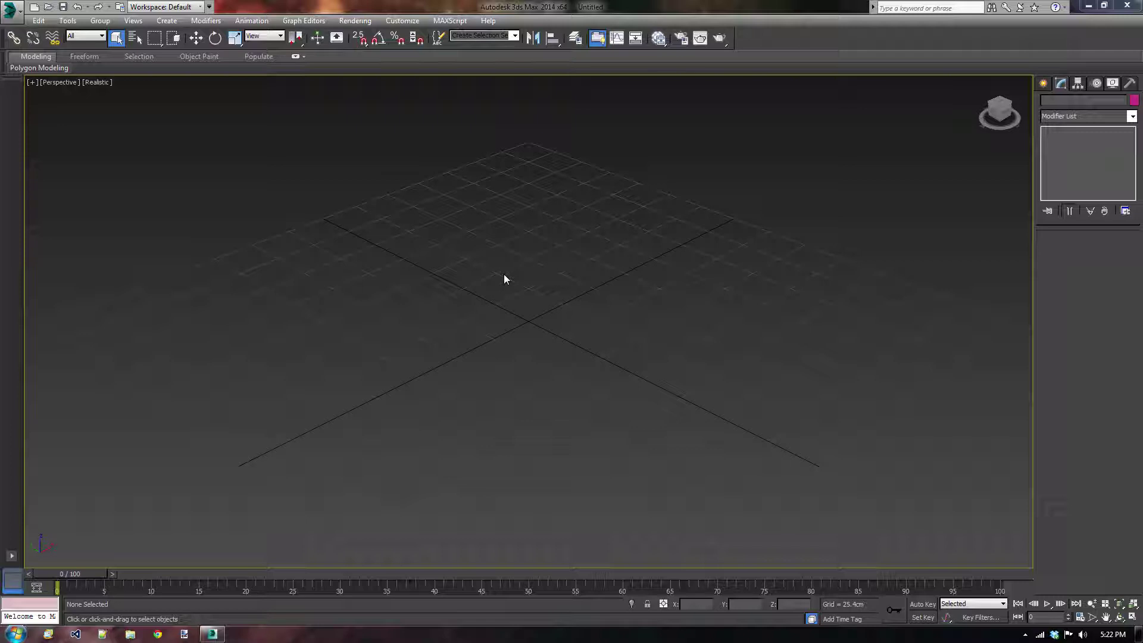
- Create a large blue Plane primitive on the ground grid
left_click(1042, 84)
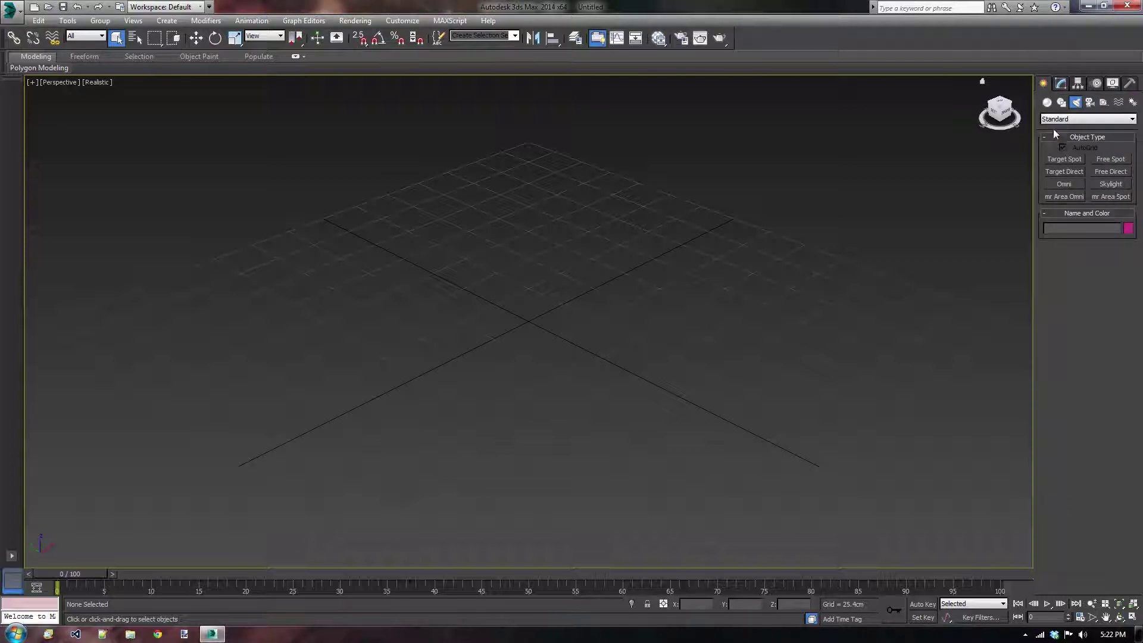
left_click(1047, 103)
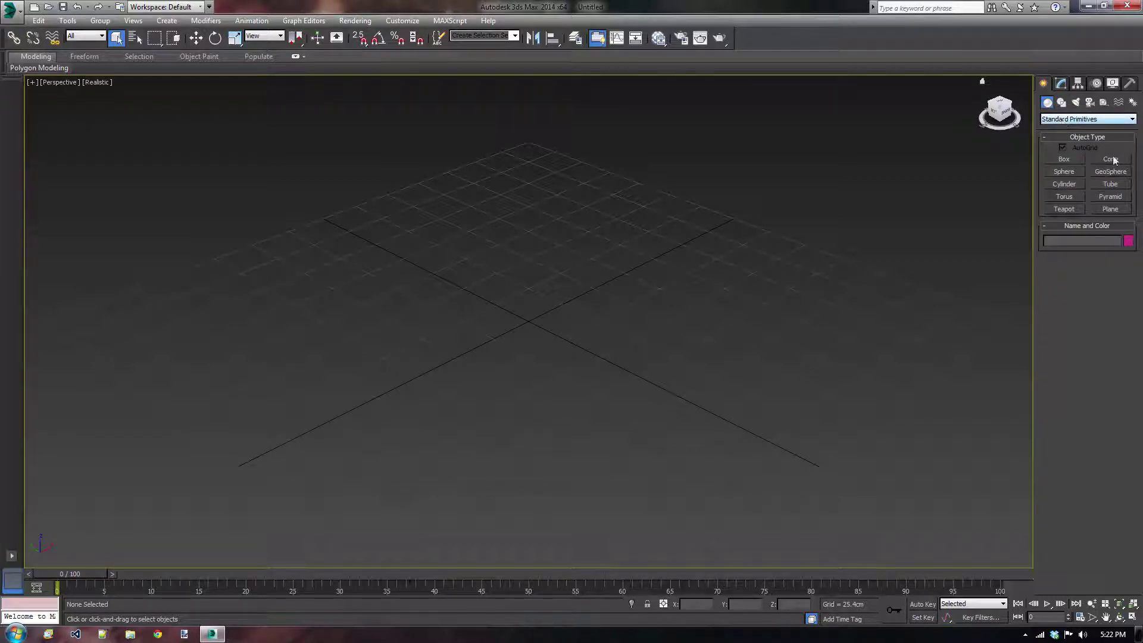
left_click(1114, 209)
left_click_drag(542, 154, 439, 566)
middle_click_drag(544, 454, 579, 416, "alt")
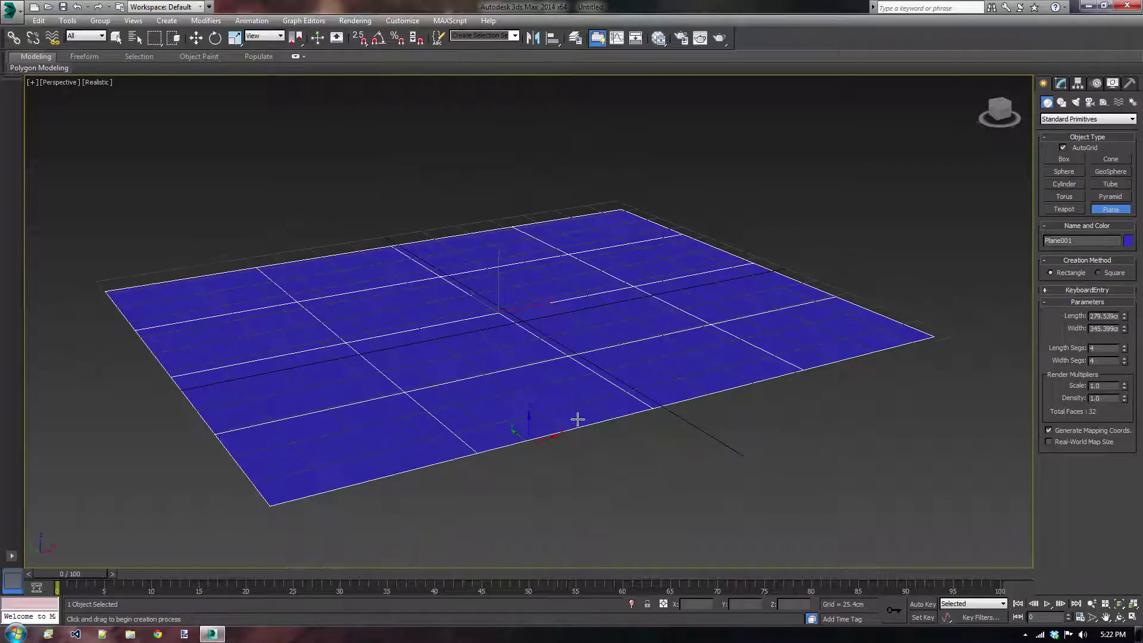
- Add a teapot at the plane's centre, rotate it, then move it toward the back
left_click(1064, 210)
left_click_drag(632, 340, 620, 297)
left_click(214, 37)
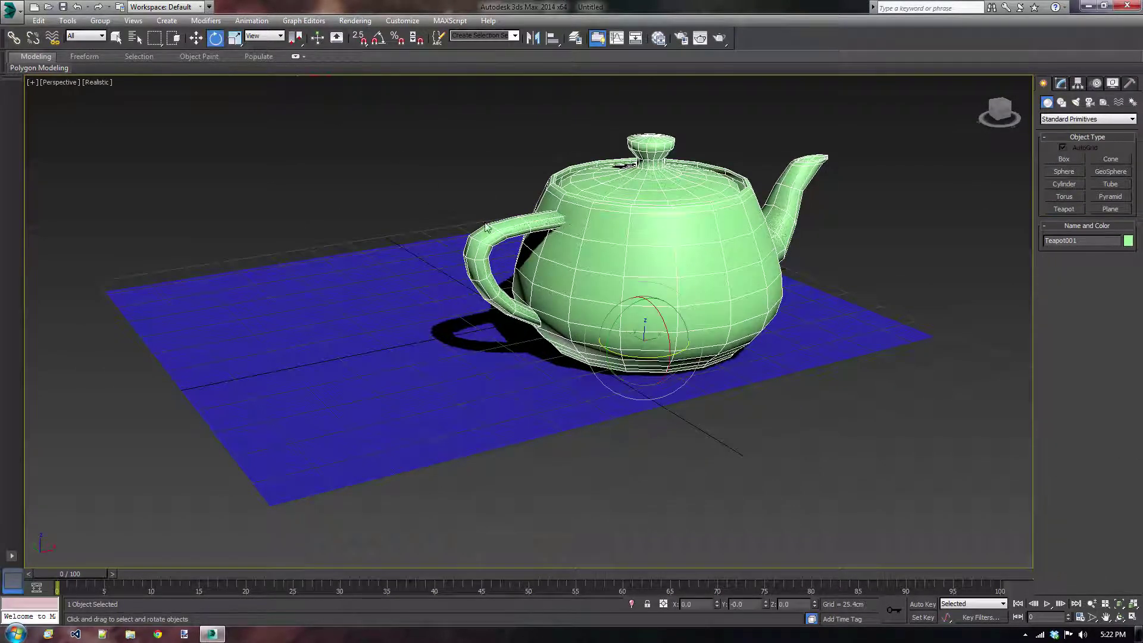
left_click_drag(636, 357, 460, 242)
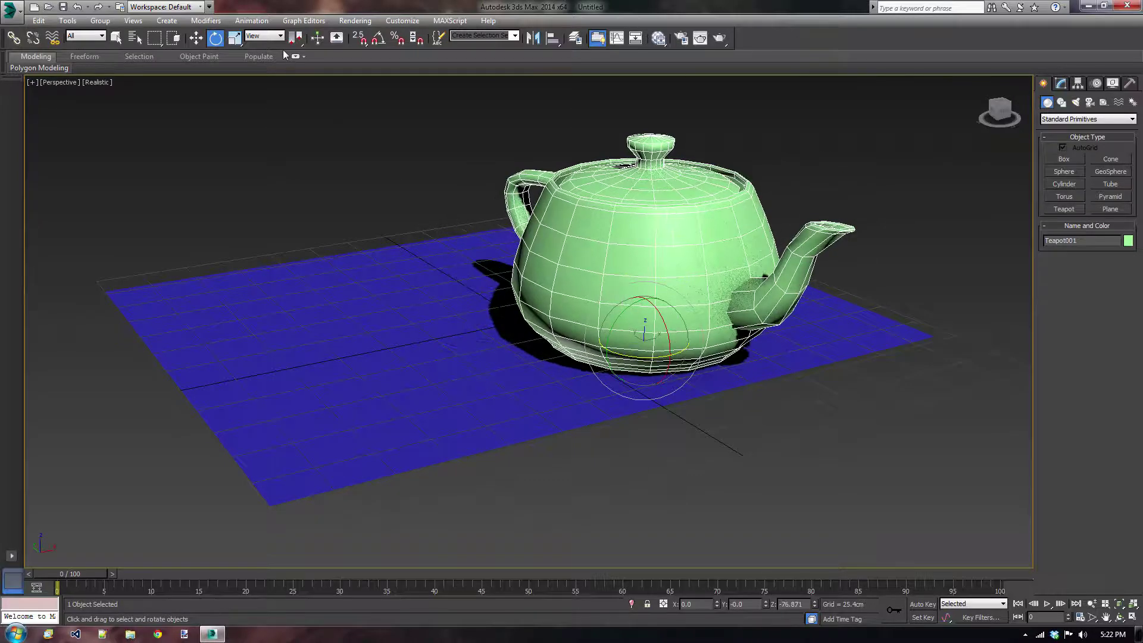
left_click(195, 38)
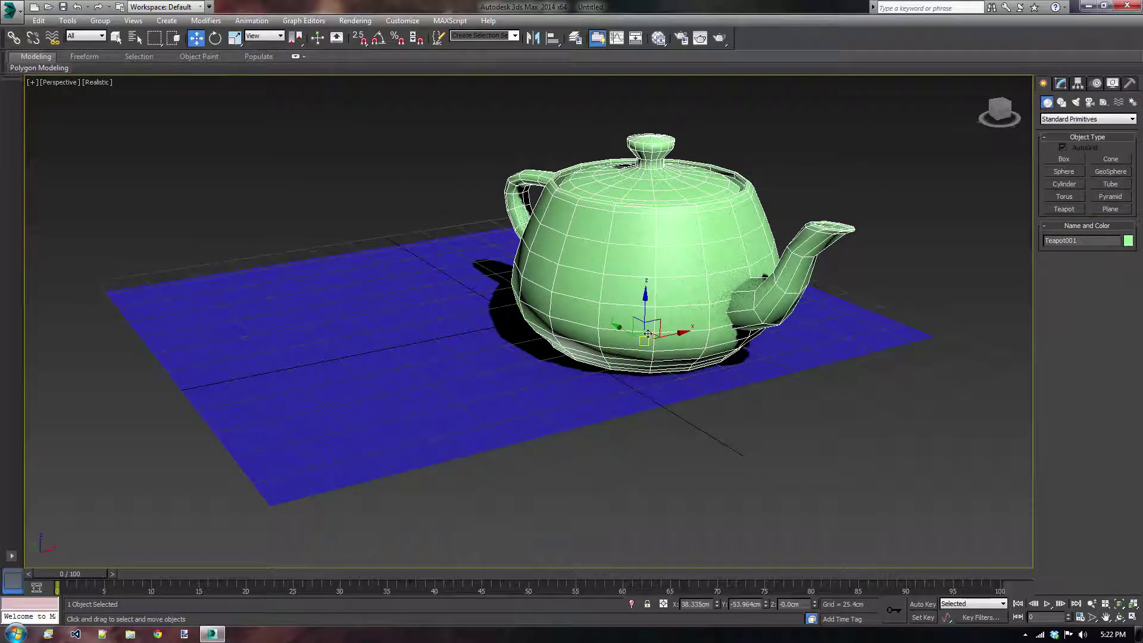
left_click_drag(650, 332, 609, 310)
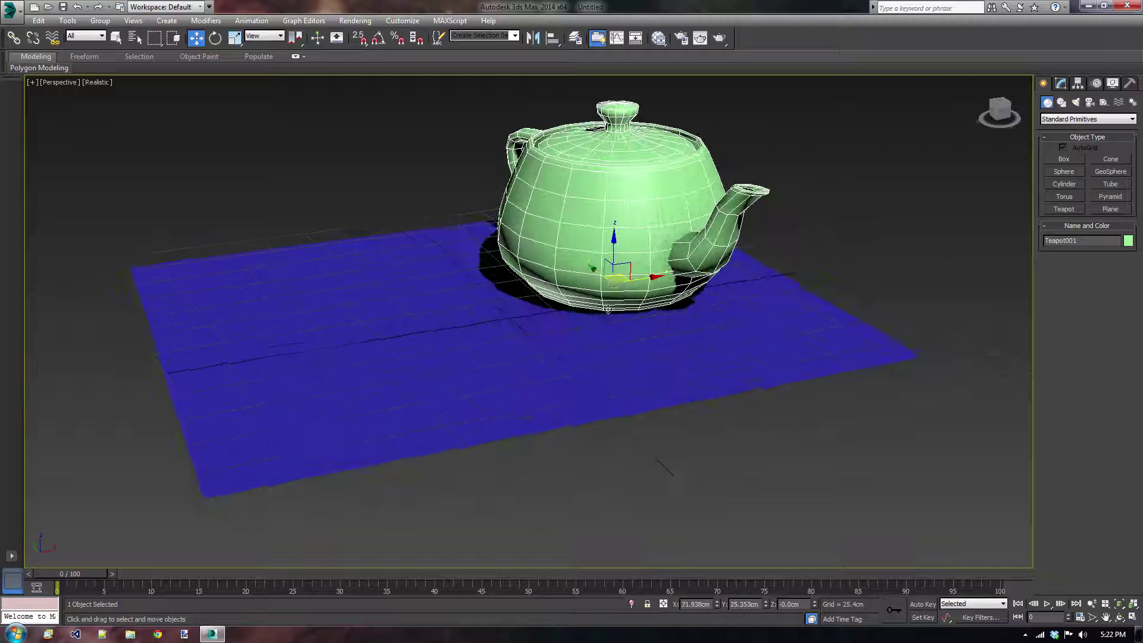
scroll(609, 310, "down", 3)
scroll(609, 310, "down", 2)
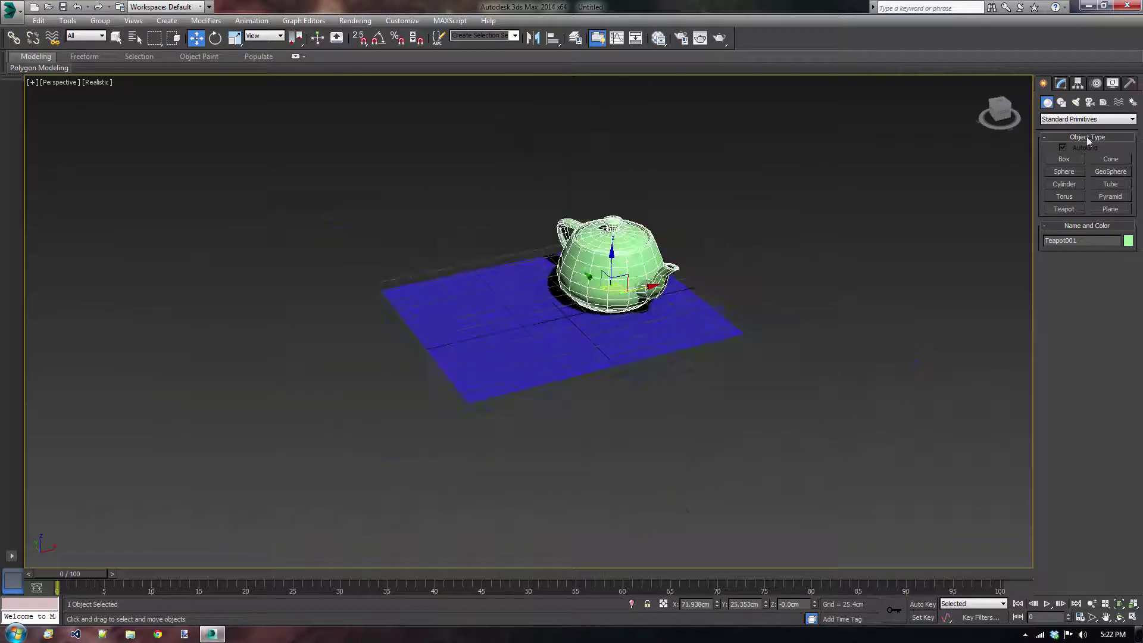
- Place a Standard Target Spot left of the plane, aimed at the teapot
left_click(1075, 103)
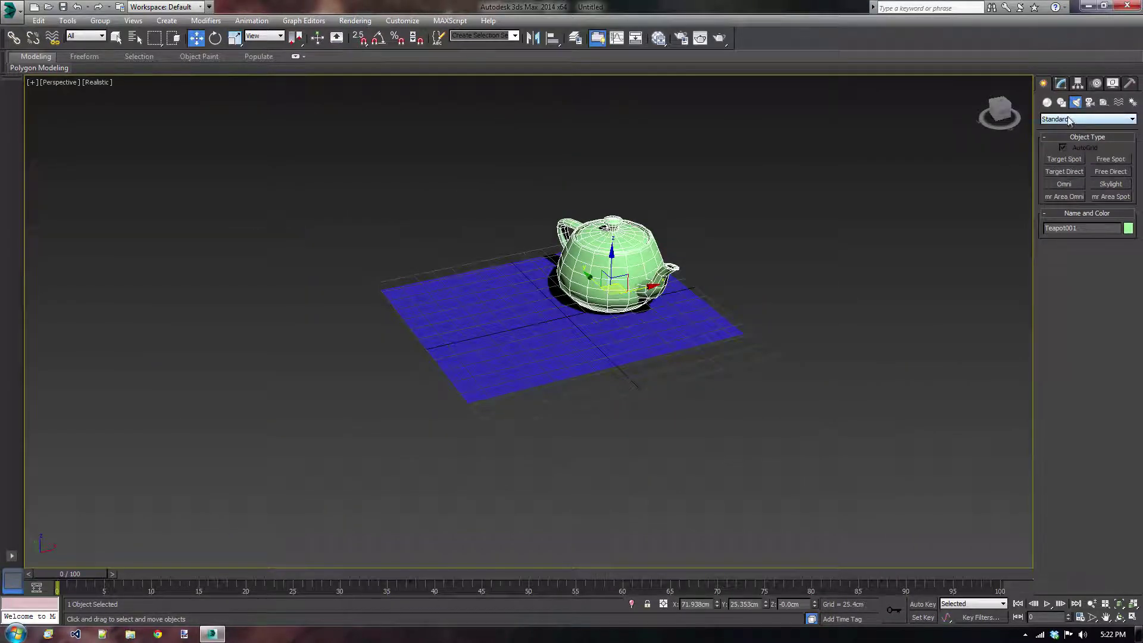
left_click(1068, 120)
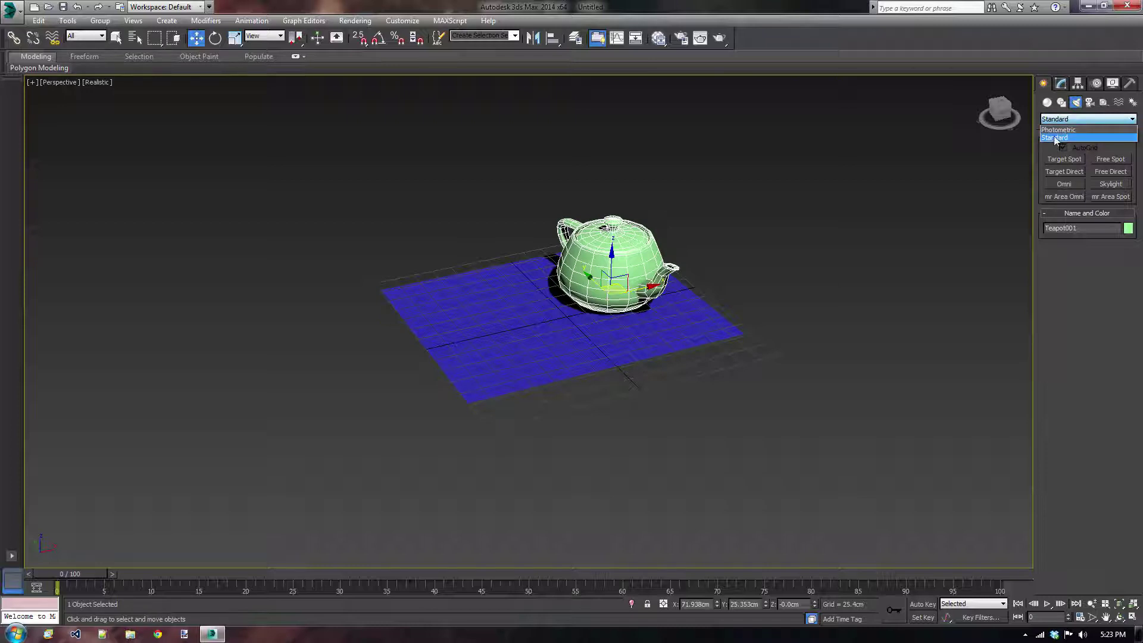
left_click(1057, 138)
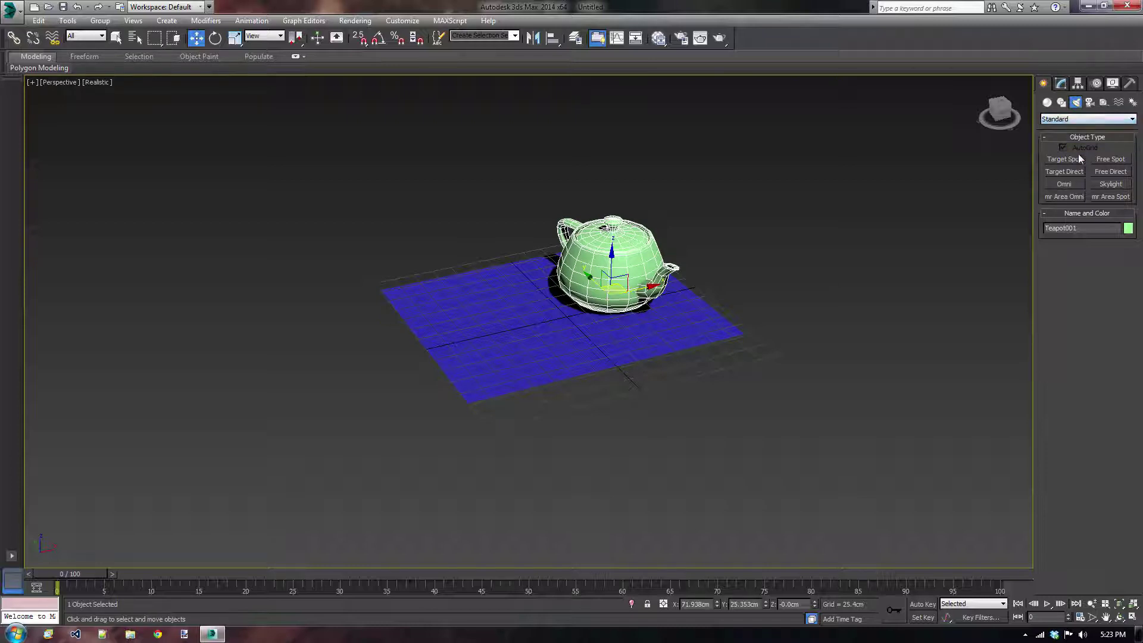
left_click(1074, 160)
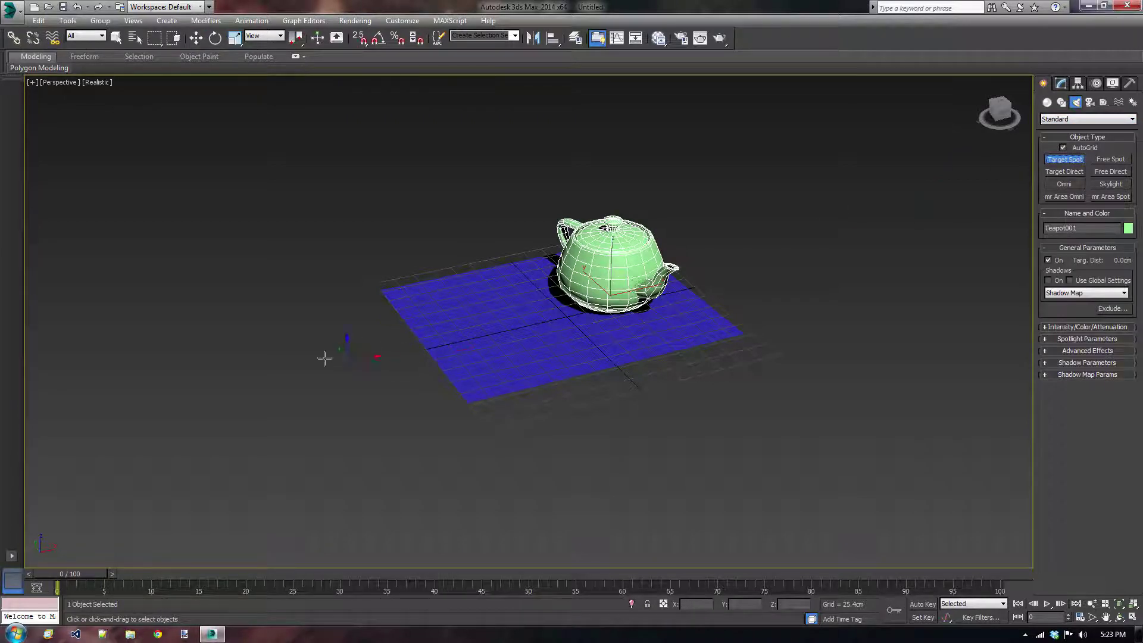
left_click_drag(274, 378, 732, 255)
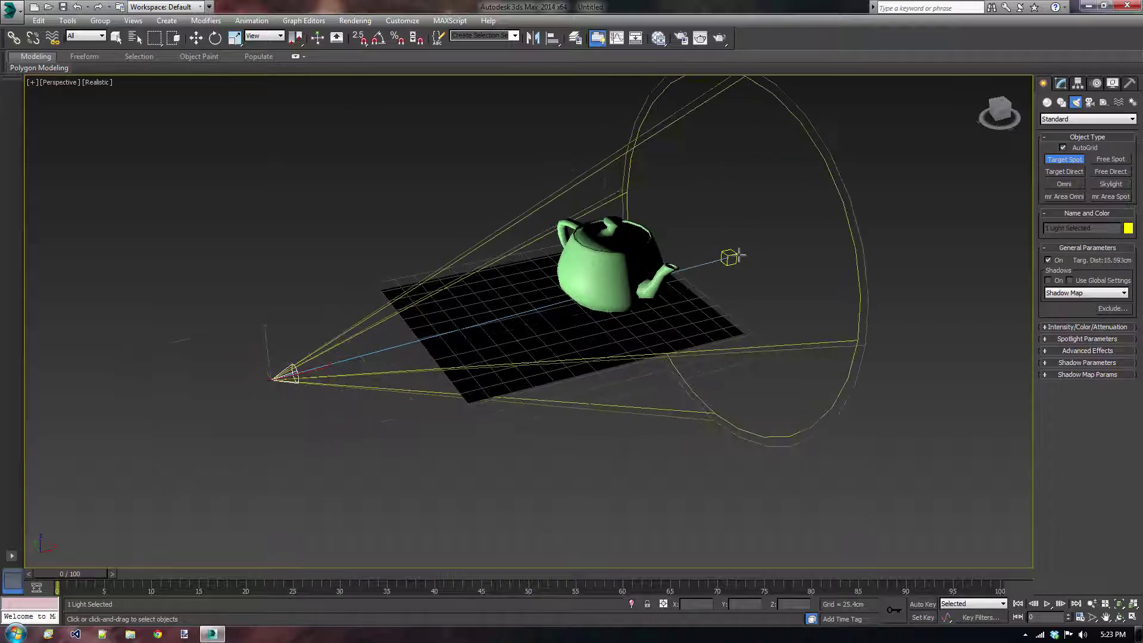
mouse_move(732, 255)
middle_mouse_down("alt")
mouse_move(758, 270)
mouse_move(735, 248)
middle_mouse_up("alt")
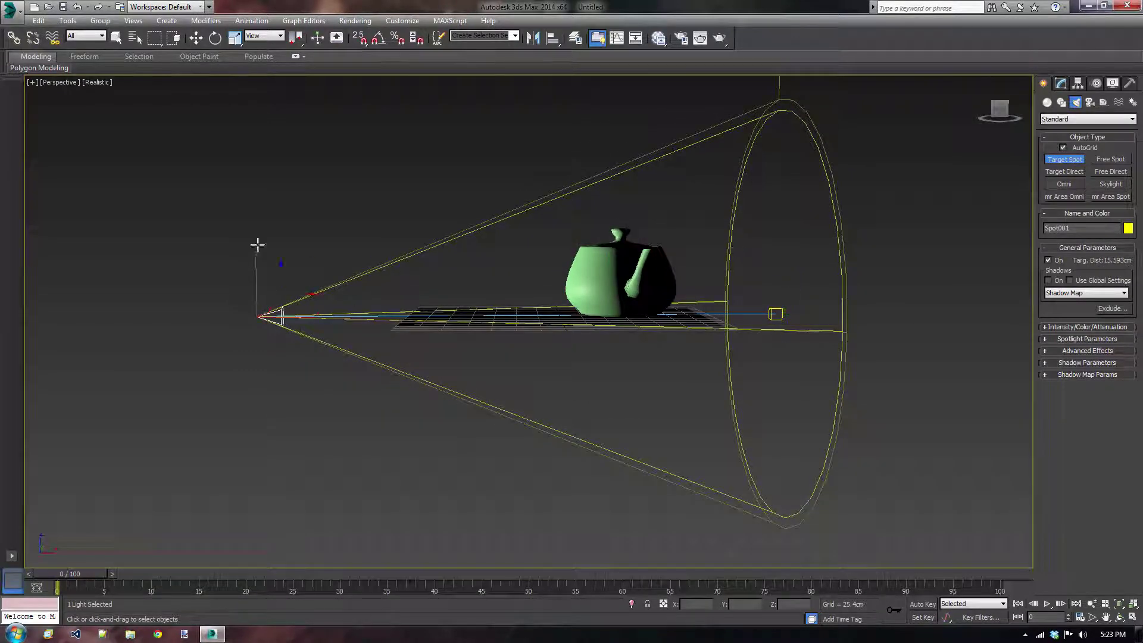
- Raise the spotlight high above the scene along Z
left_click(196, 38)
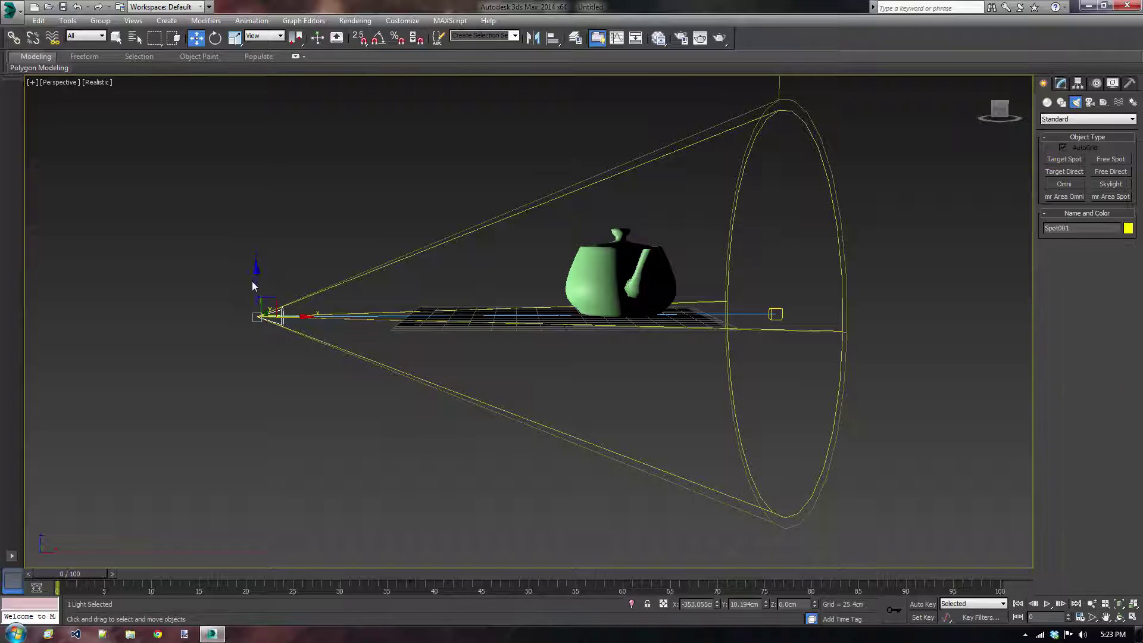
left_click_drag(252, 281, 306, 131)
middle_click_drag(416, 179, 589, 280, "alt")
scroll(506, 259, "up", 2)
scroll(663, 253, "up", 2)
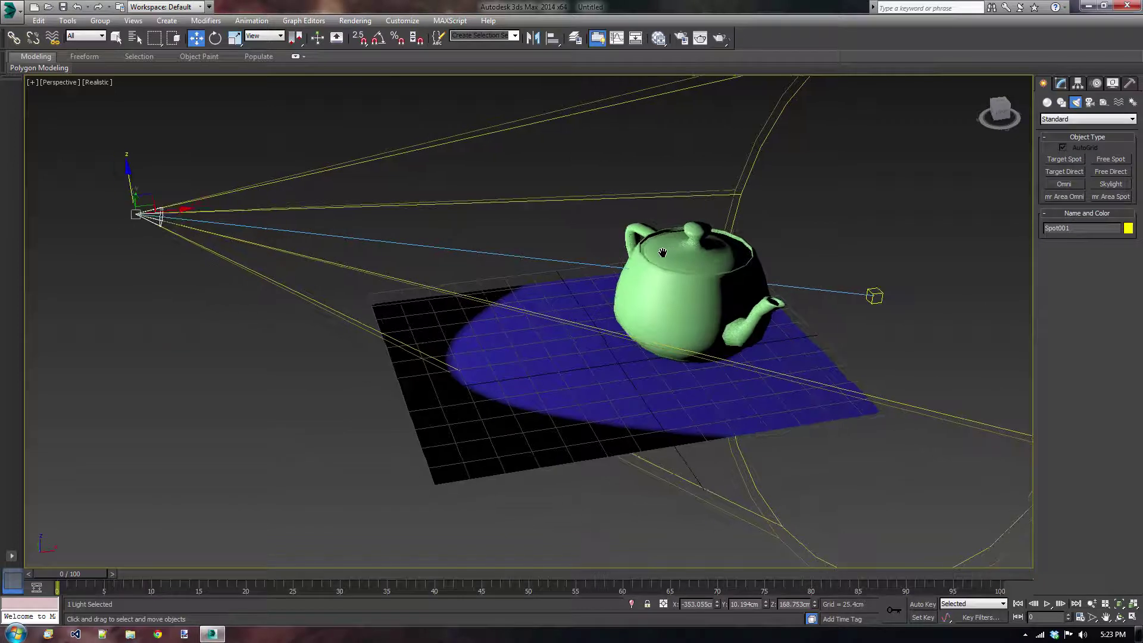
- Test-render the scene, then turn on Shadow Map shadows for the spotlight
left_click(720, 37)
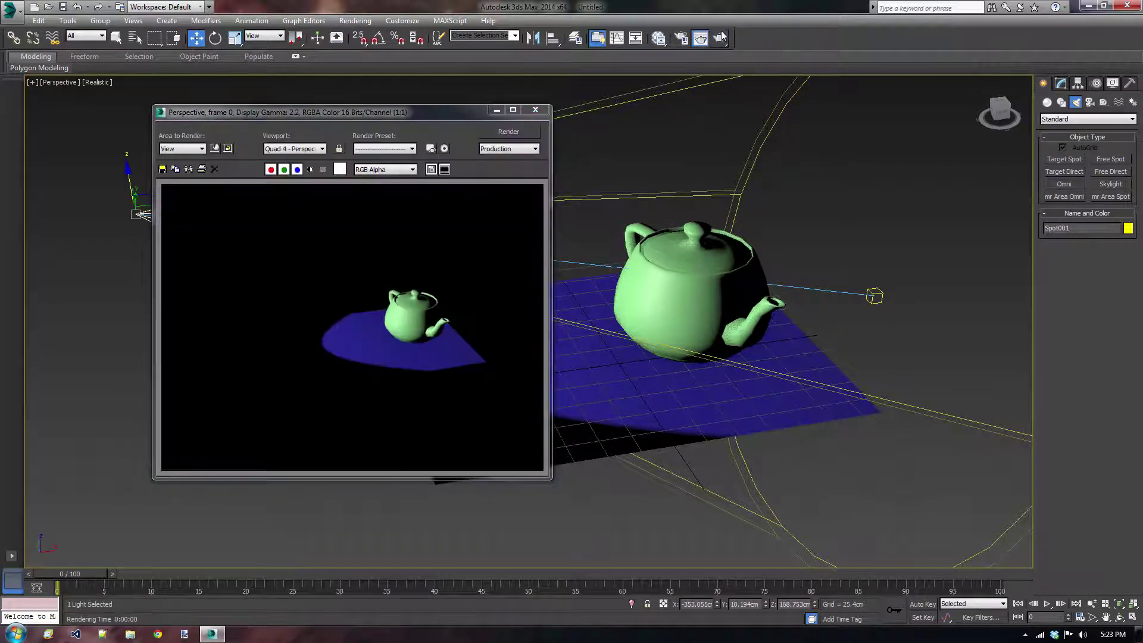
left_click(541, 112)
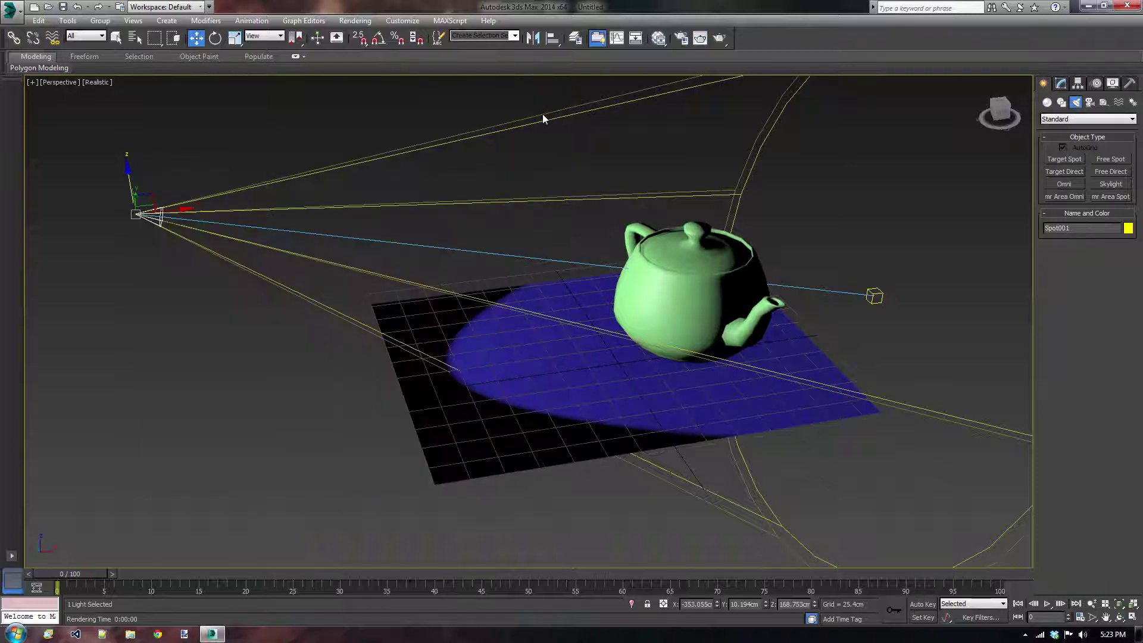
left_click(1061, 83)
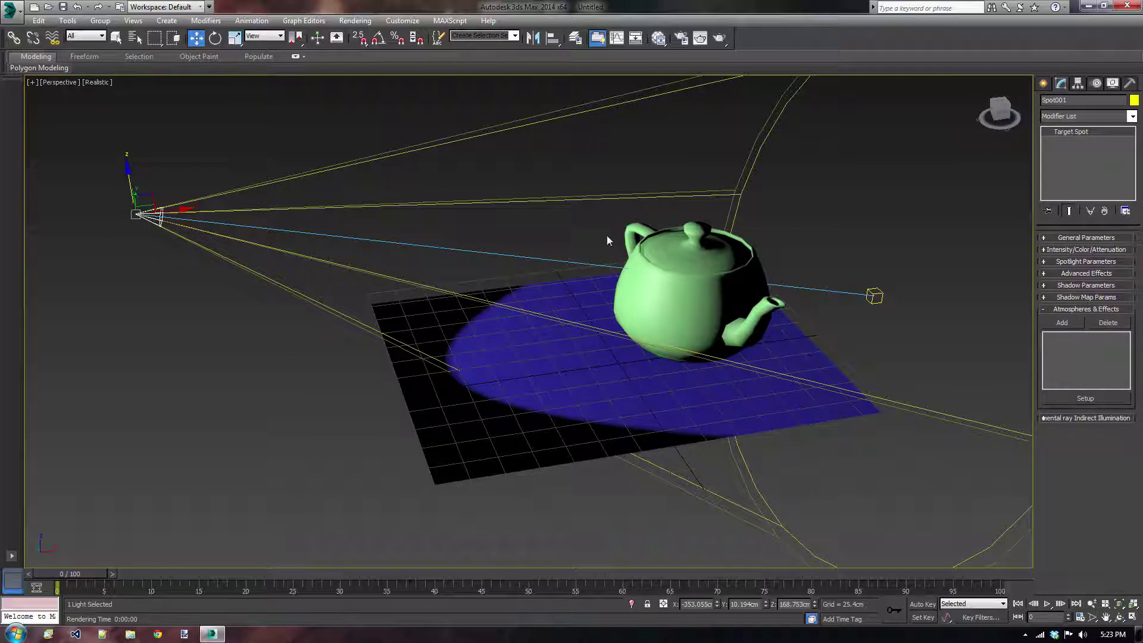
left_click(1071, 239)
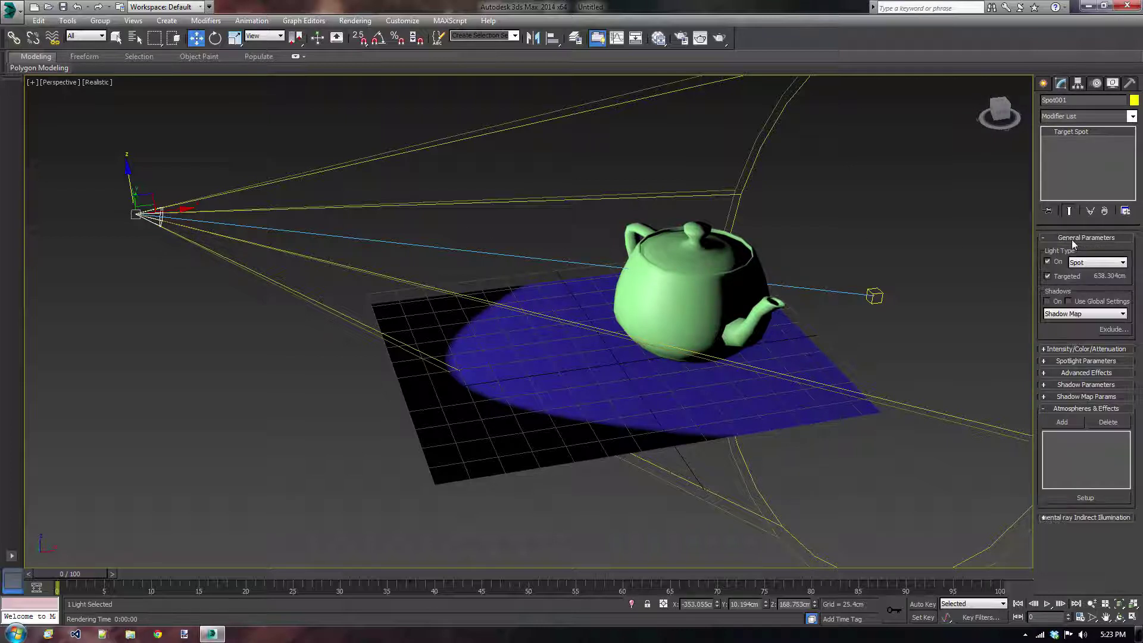
left_click(1057, 302)
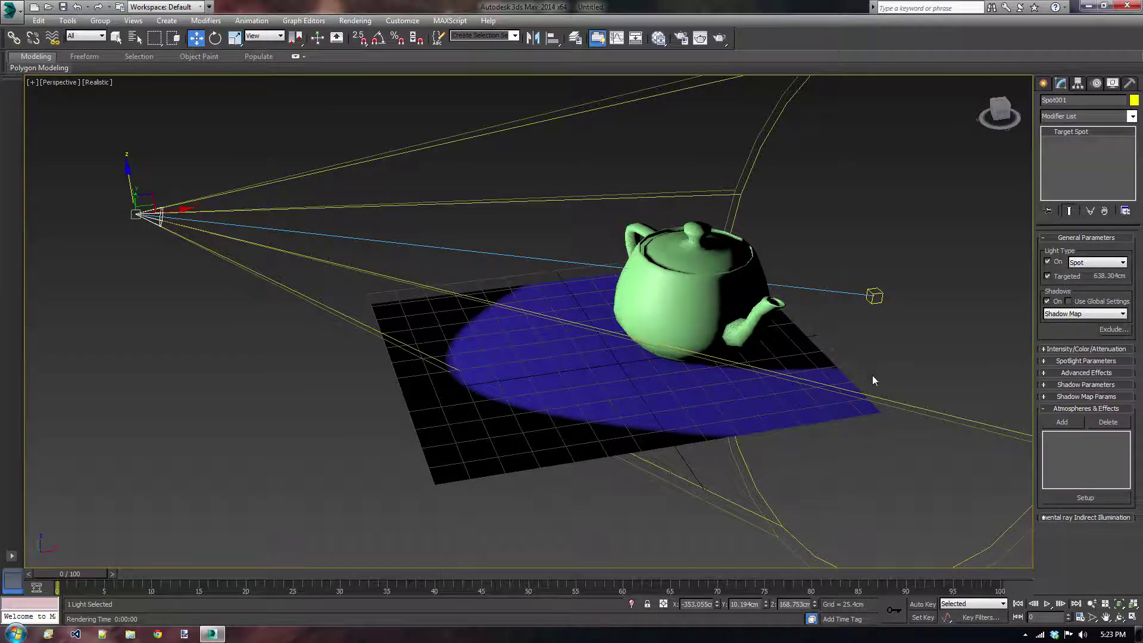
- Slide the teapot left along X and test-render the result
middle_click_drag(861, 389, 726, 404, "alt")
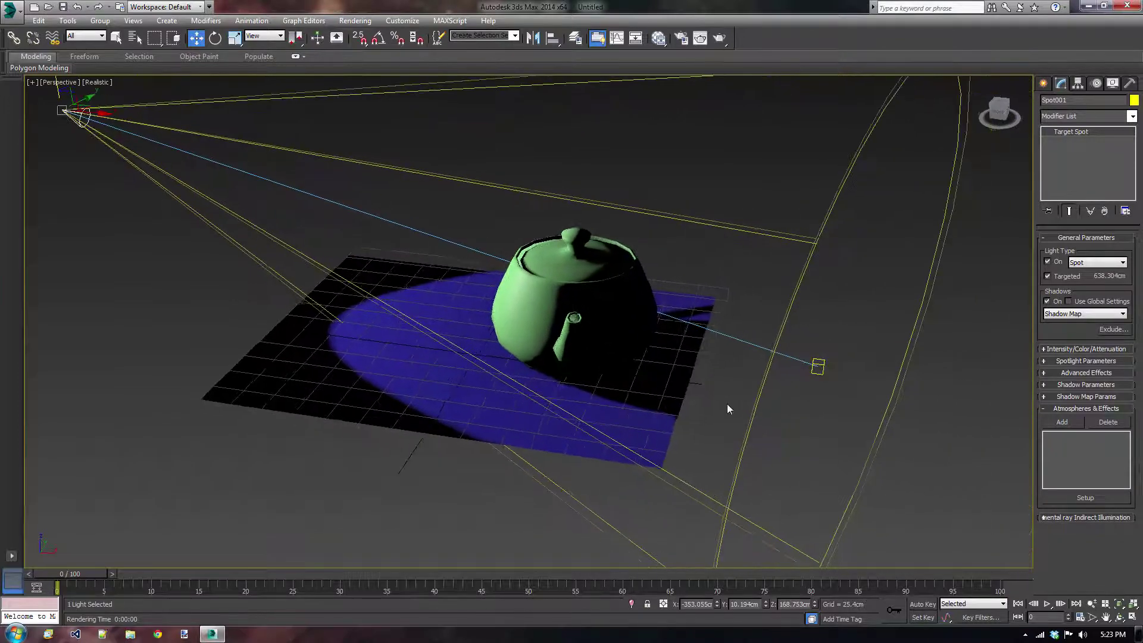
left_click(608, 319)
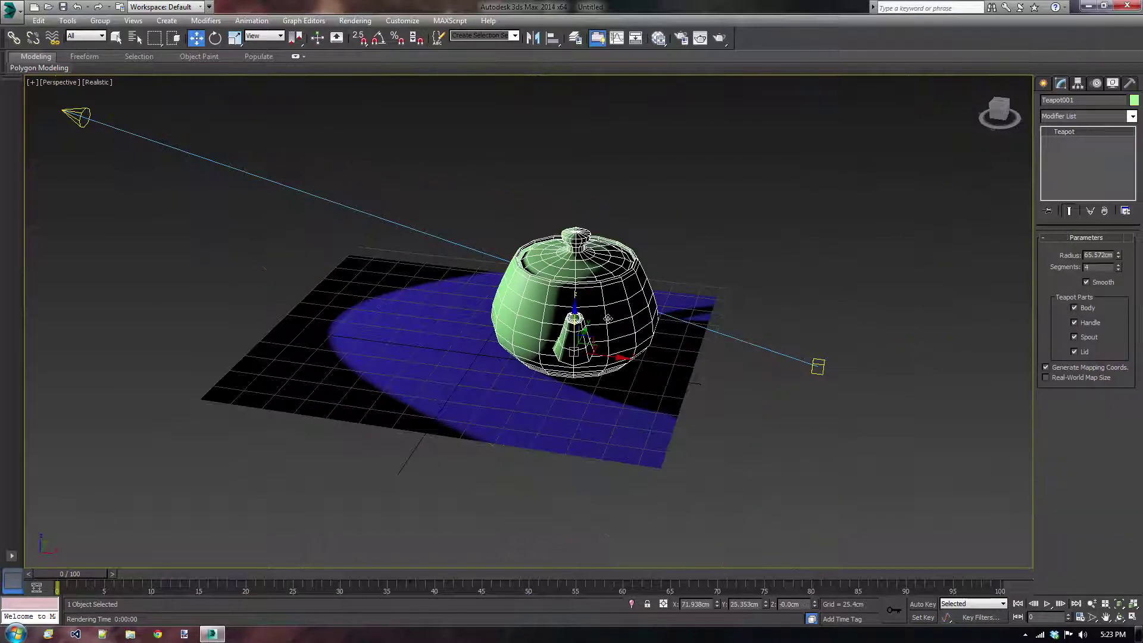
left_click_drag(596, 357, 514, 357)
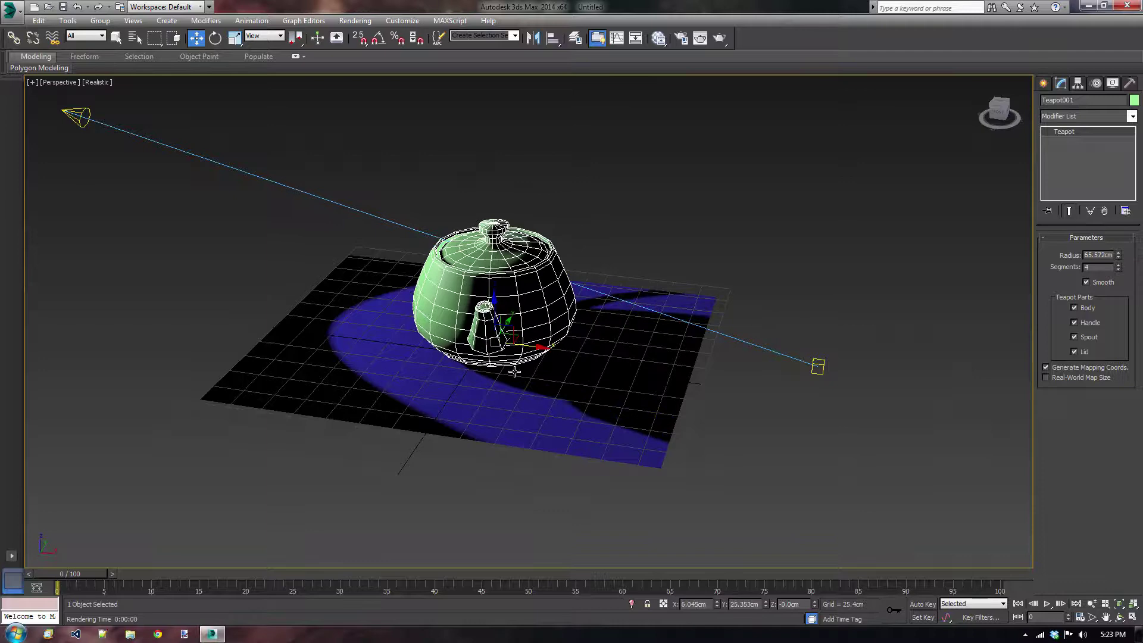
middle_click_drag(514, 357, 732, 223, "alt")
left_click(700, 37)
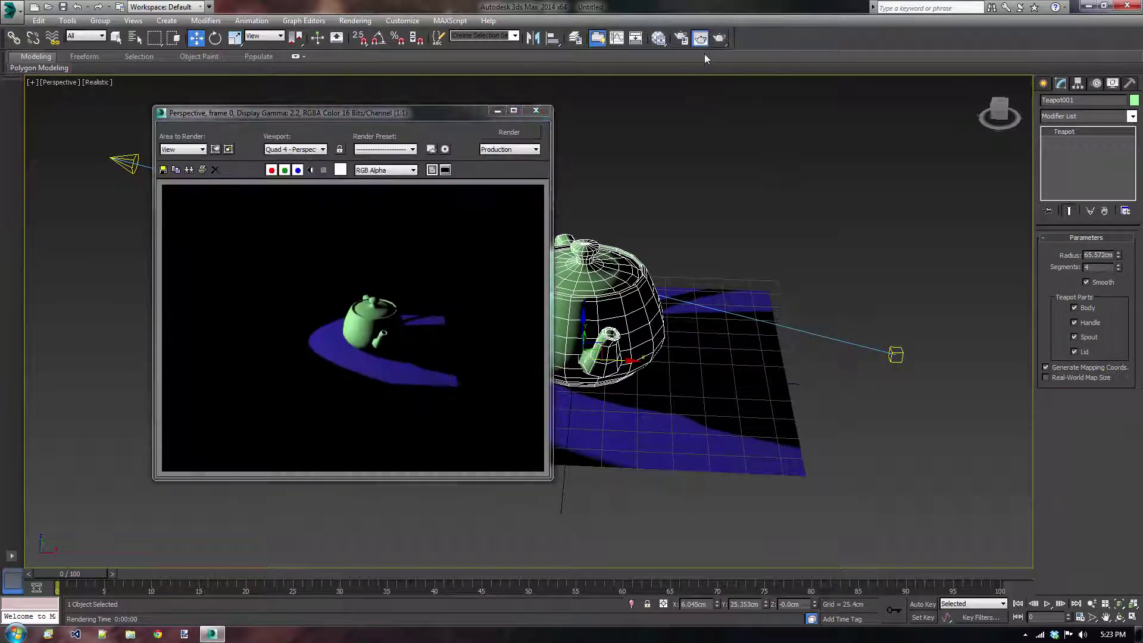
left_click(536, 111)
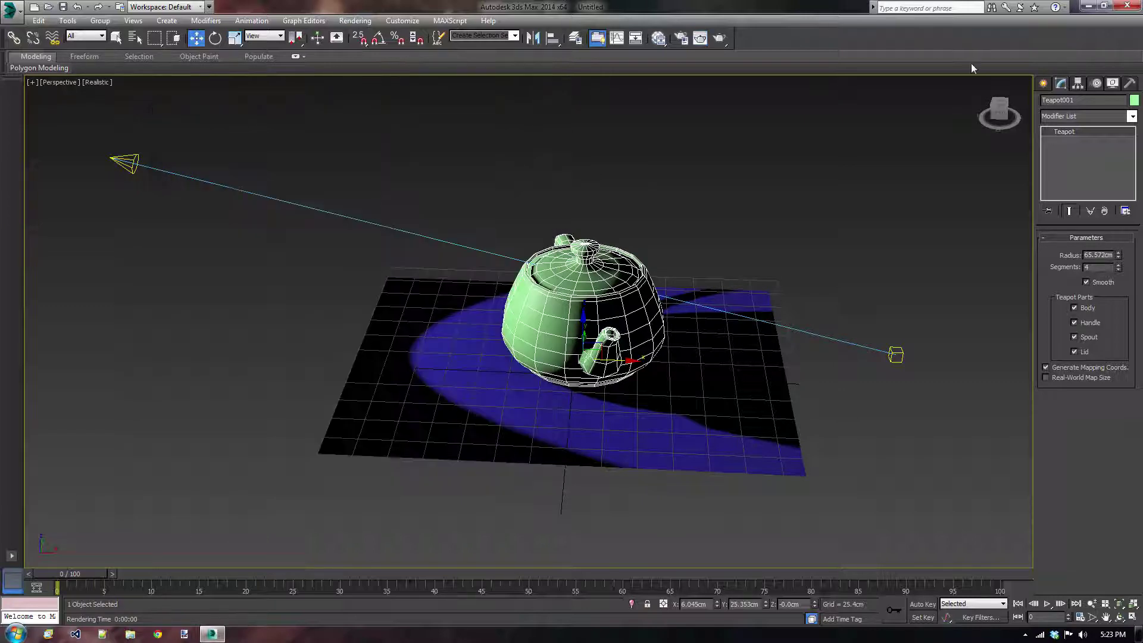
- Add a Volume Light to the spotlight's Atmospheres & Effects list
left_click(127, 162)
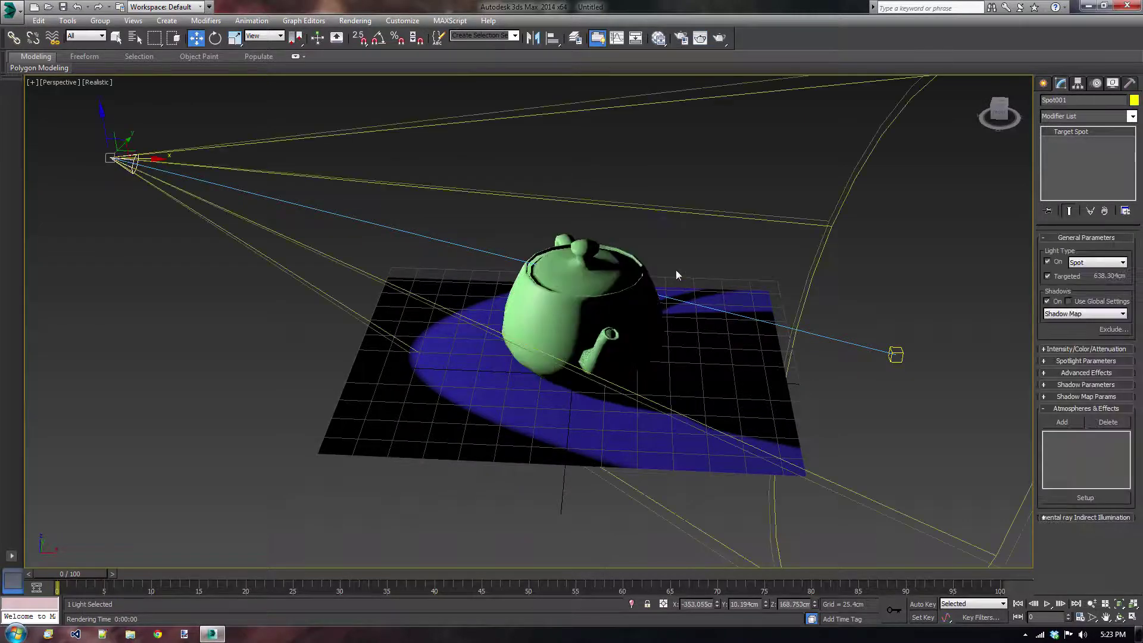
middle_click_drag(676, 270, 800, 222, "alt")
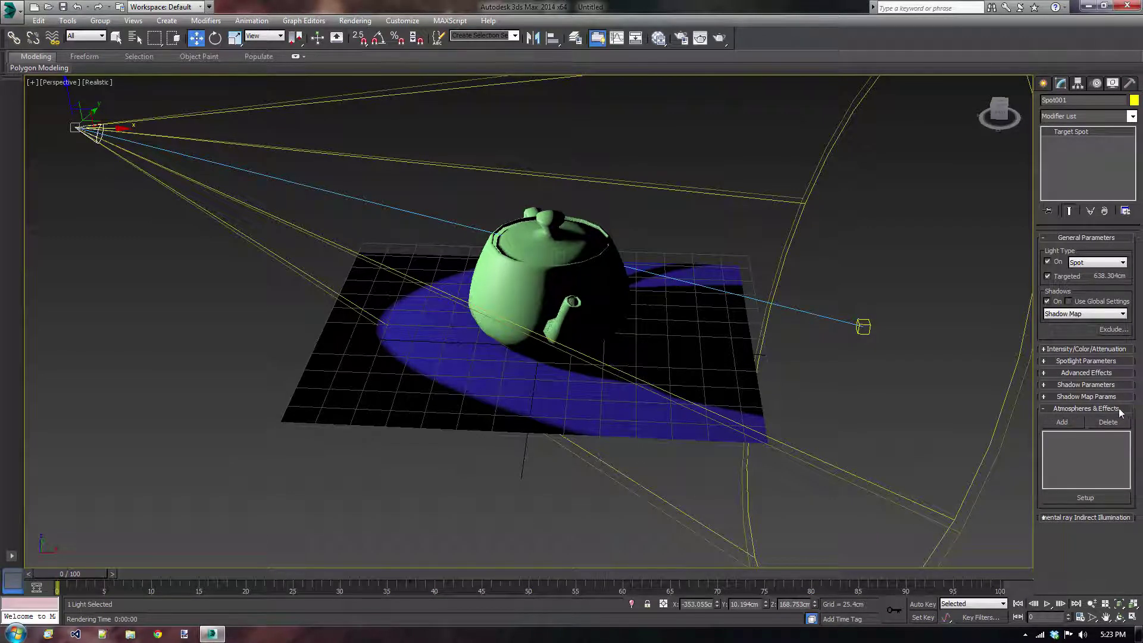
left_click(1061, 422)
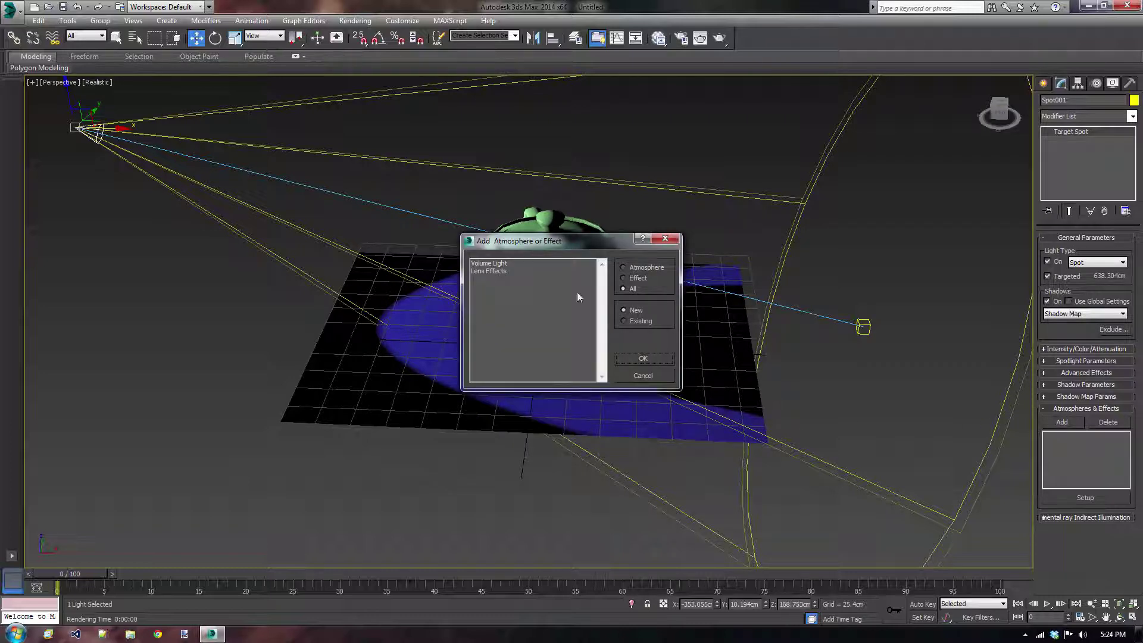
left_click(479, 264)
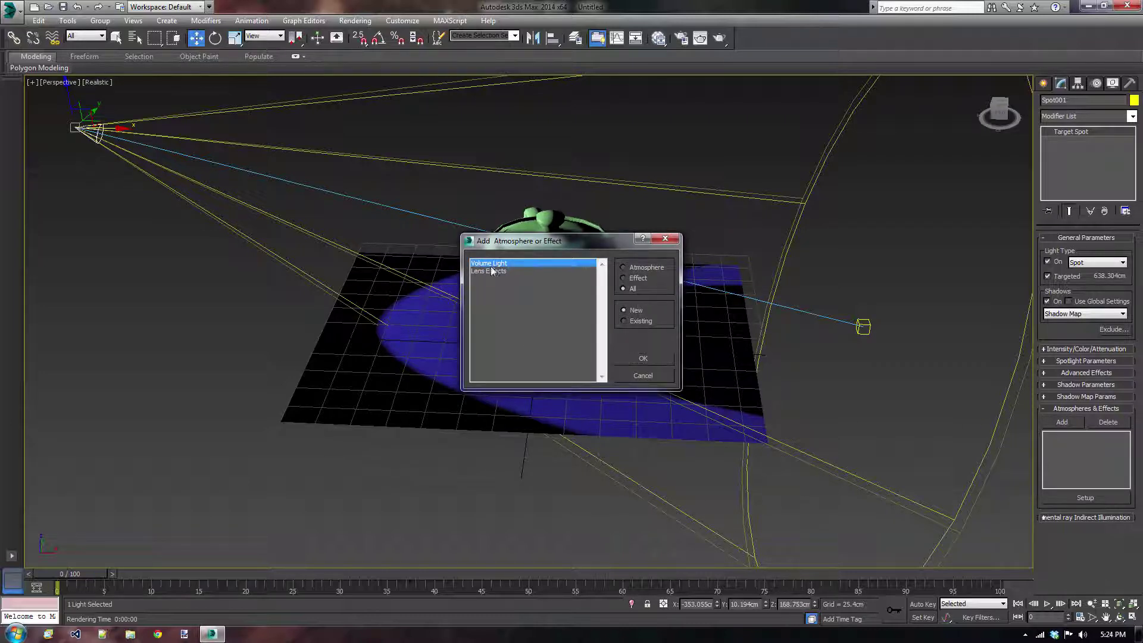
left_click(642, 359)
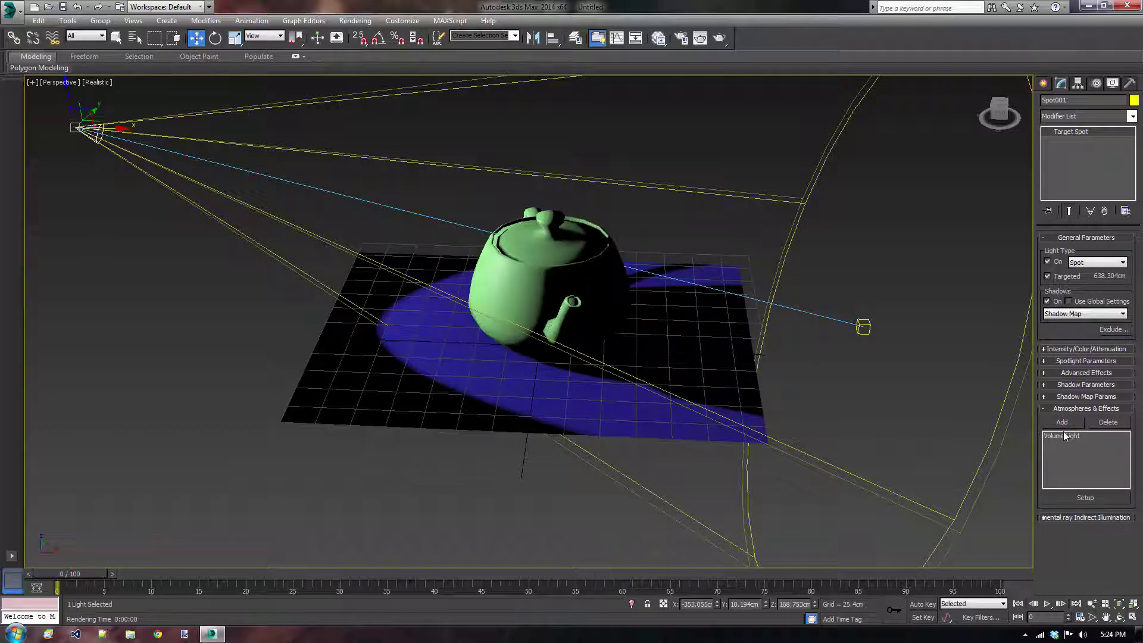
- Render the volume light, then open the Volume Light's Setup in Environment and Effects
left_click(720, 38)
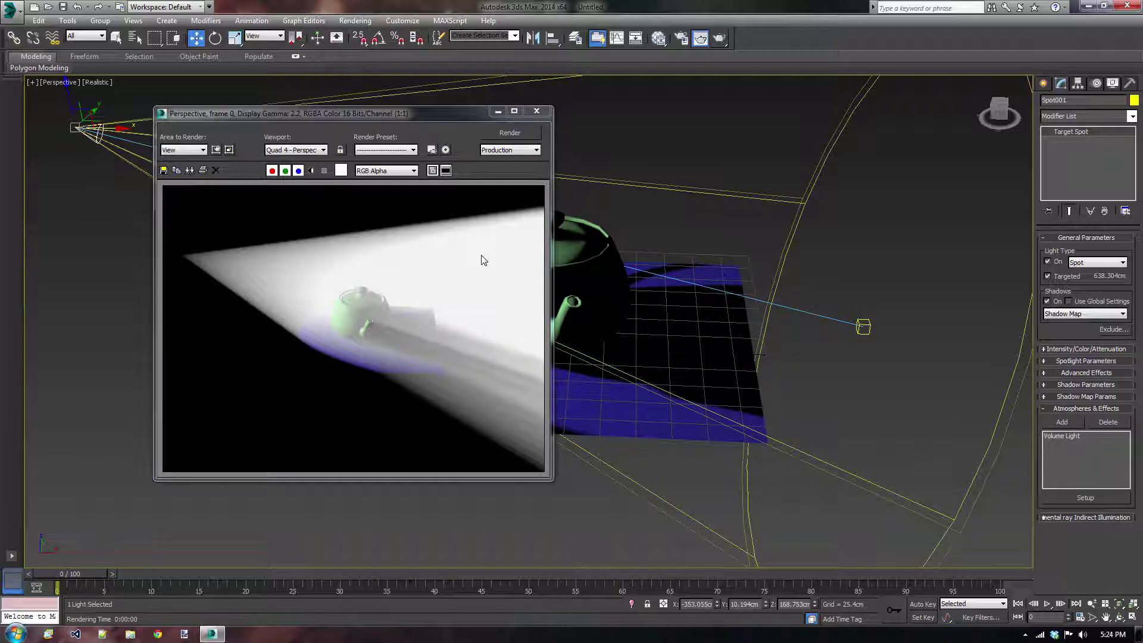
left_click(536, 112)
middle_click_drag(620, 217, 737, 353, "alt")
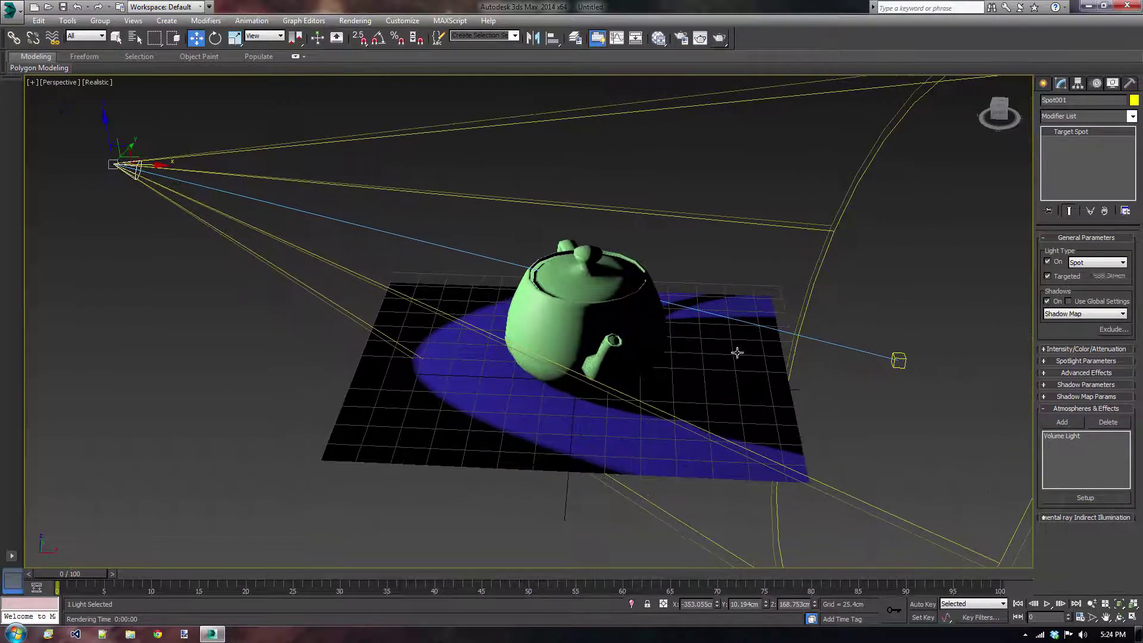
left_click(1069, 436)
left_click(1084, 498)
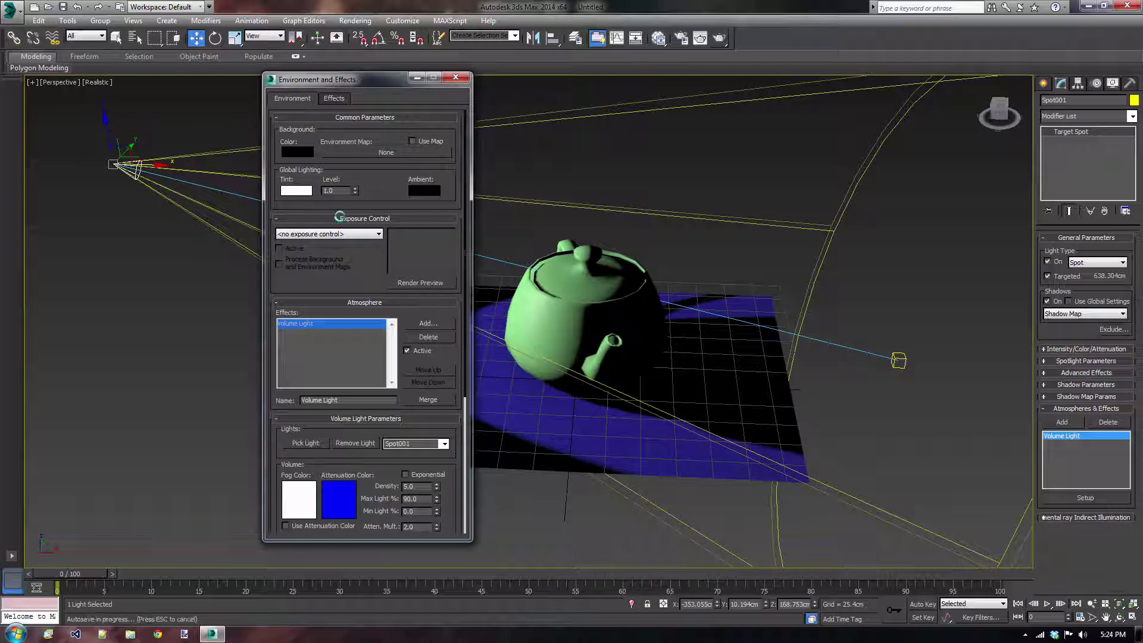
- Render an Exposure Control preview of the white volume light cone
left_click(420, 282)
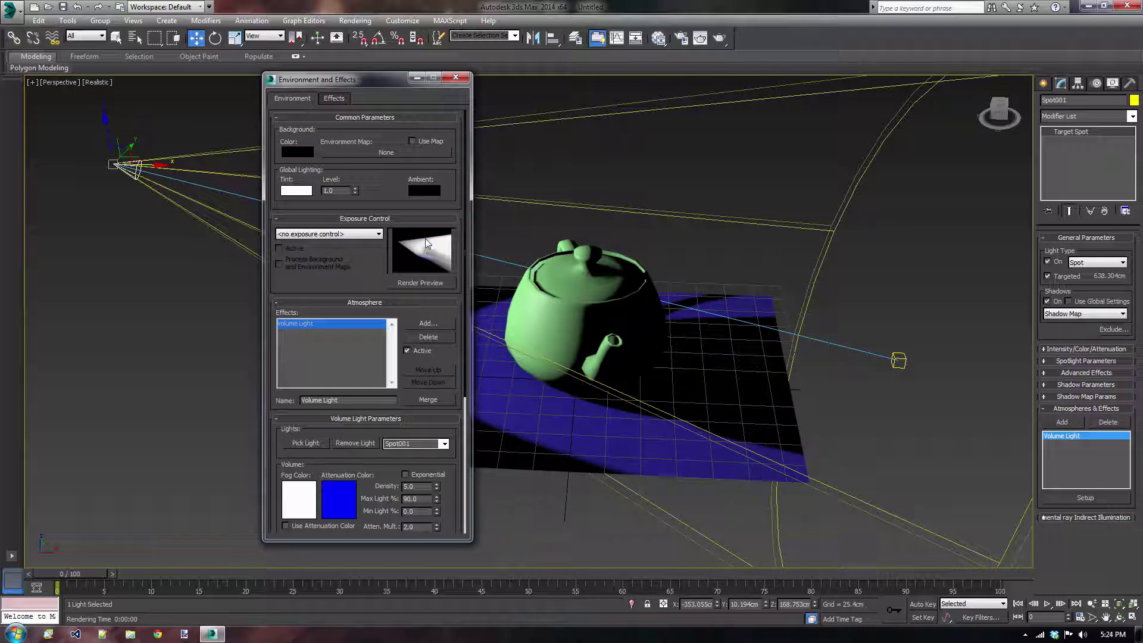
- Set Volume Light density 1.4 and orange fog colour, refresh the preview, close the window
left_click_drag(364, 276, 359, 187)
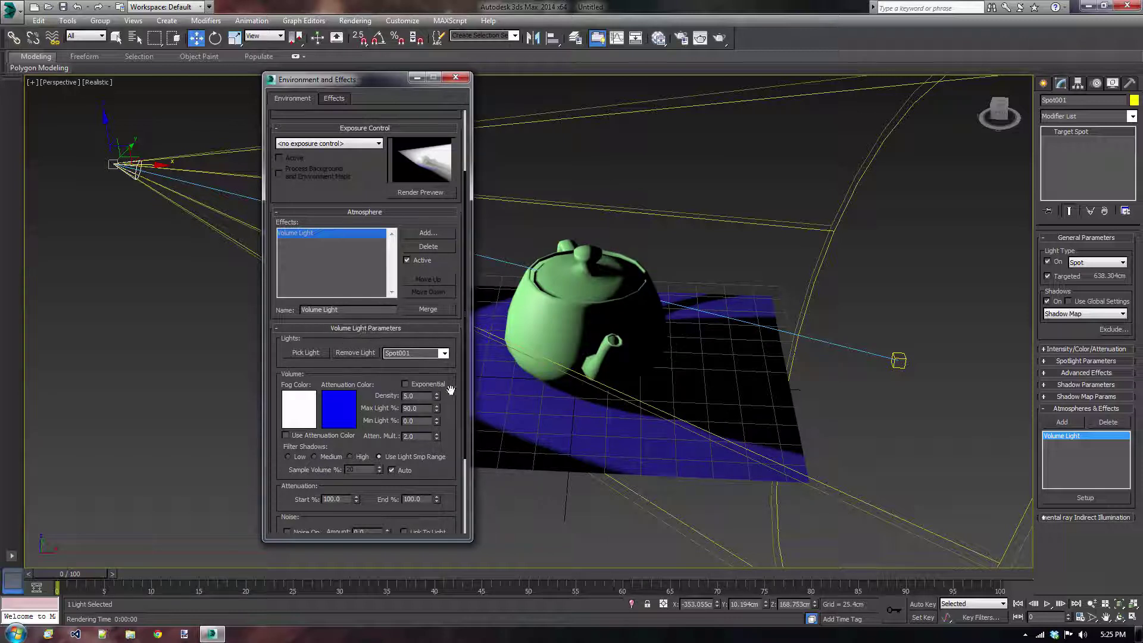
left_click_drag(437, 398, 440, 420)
left_click(303, 417)
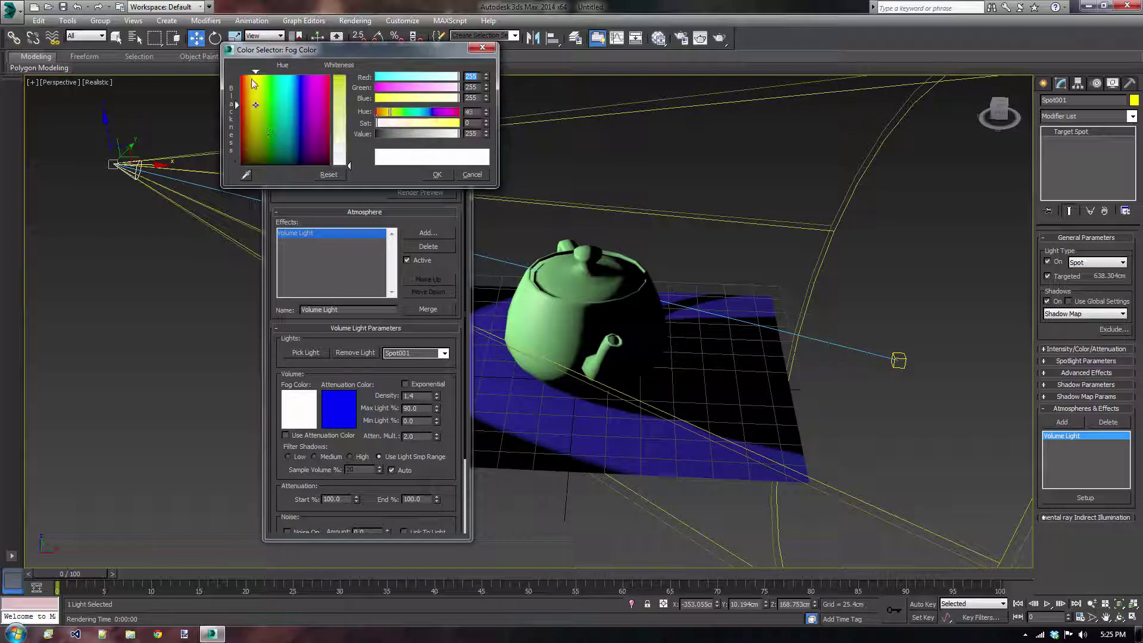
left_click_drag(255, 105, 255, 74)
left_click_drag(440, 123, 445, 123)
left_click_drag(255, 72, 246, 73)
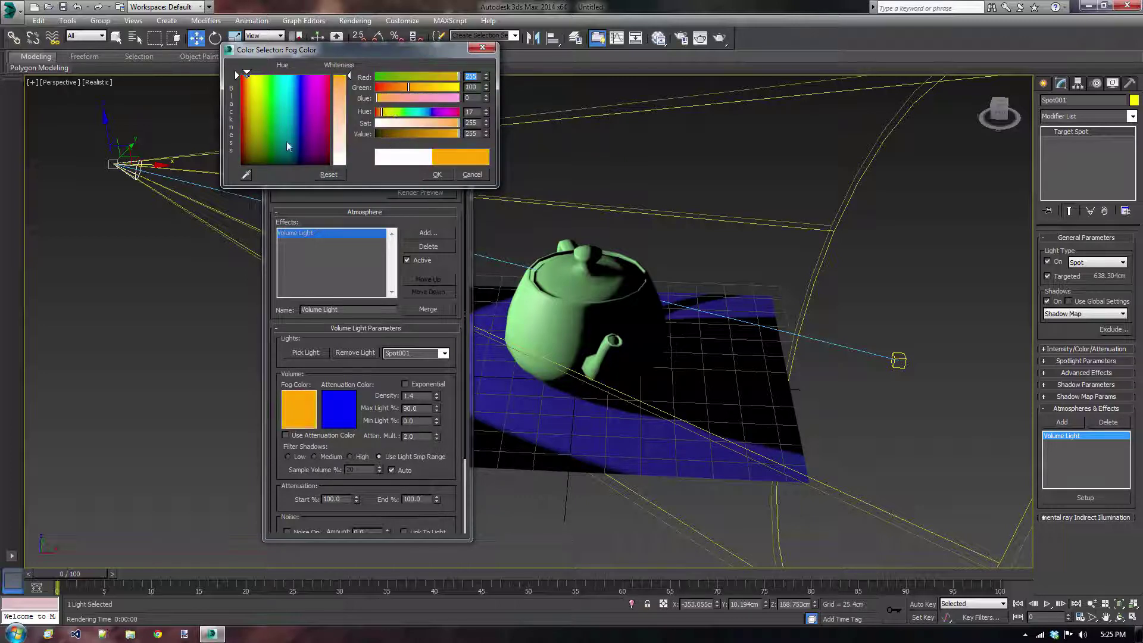
left_click(436, 174)
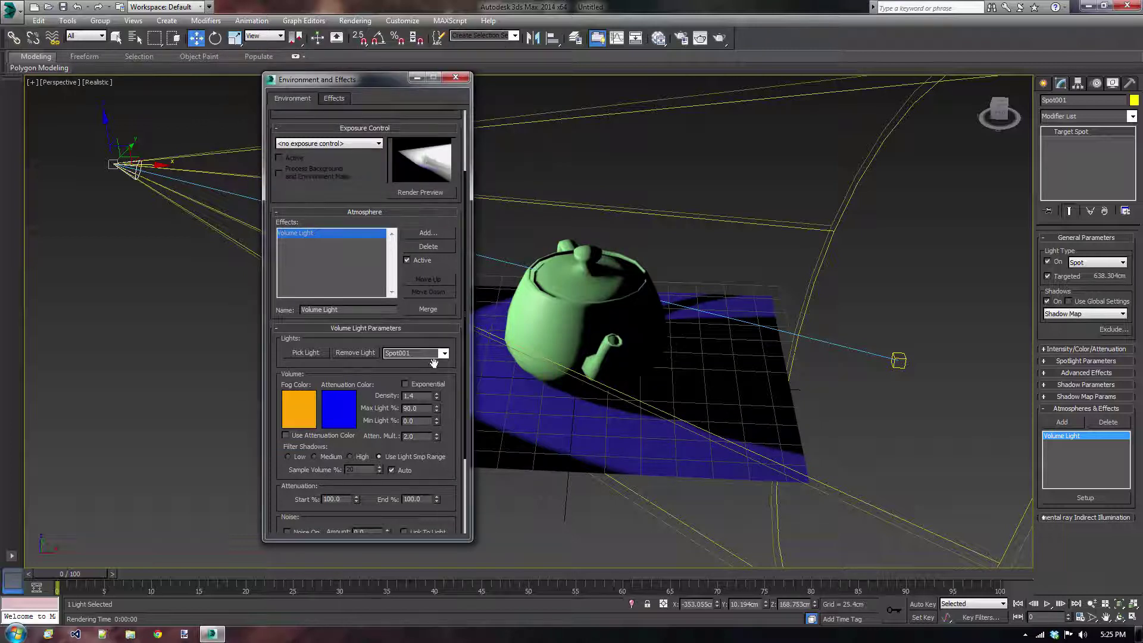
left_click(434, 192)
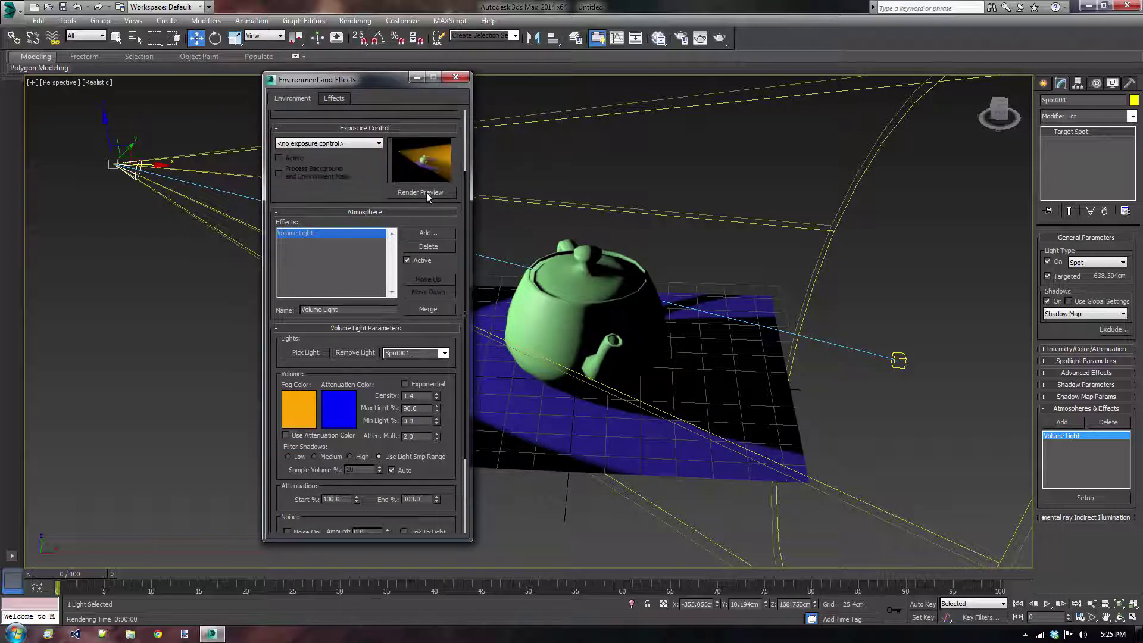
left_click(457, 78)
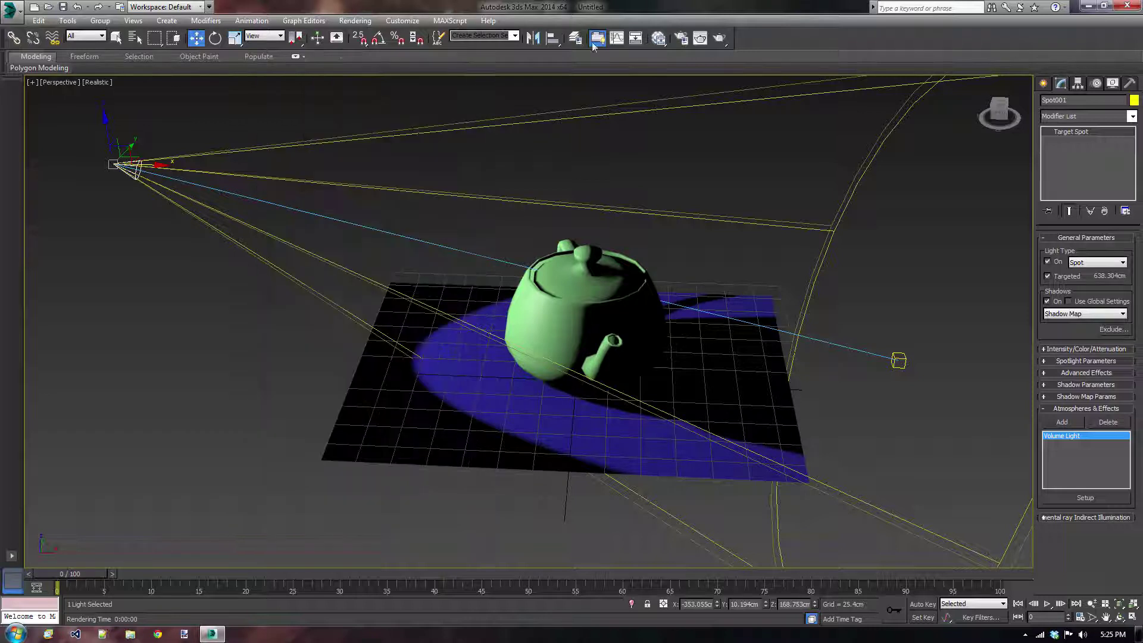
left_click(719, 42)
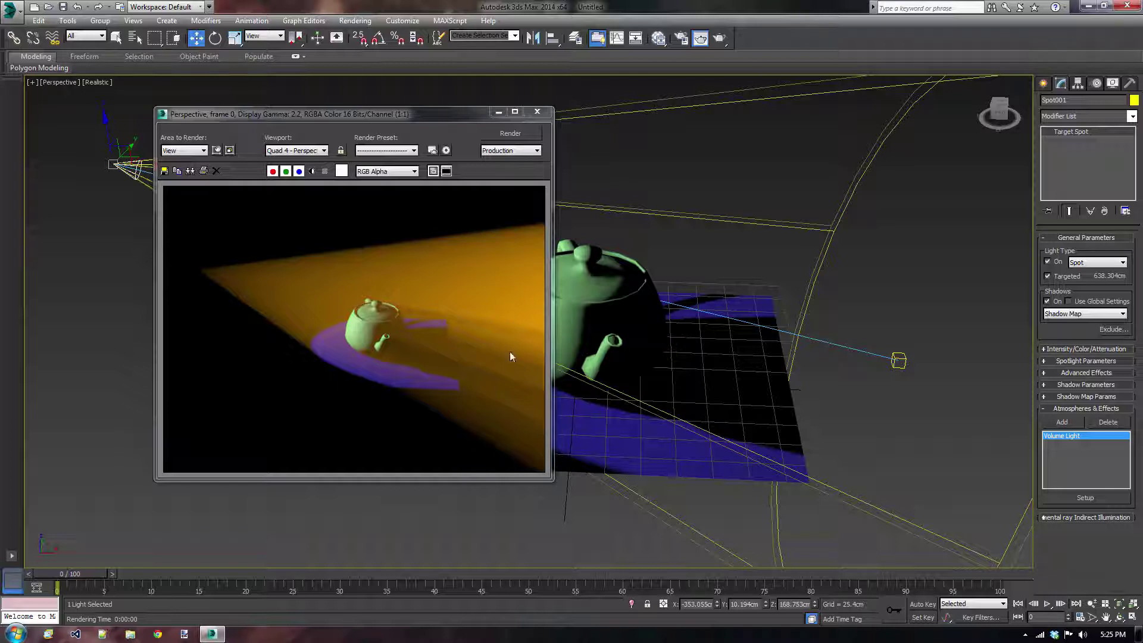
left_click(538, 112)
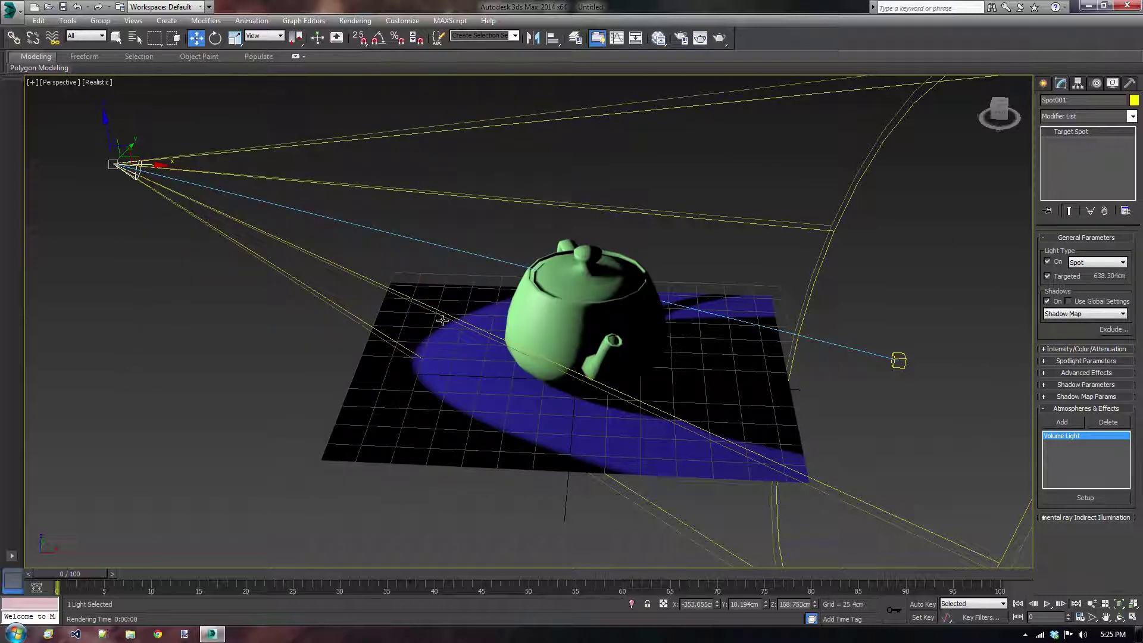
- Turn on Use and Show for the spotlight's near attenuation
left_click(1100, 349)
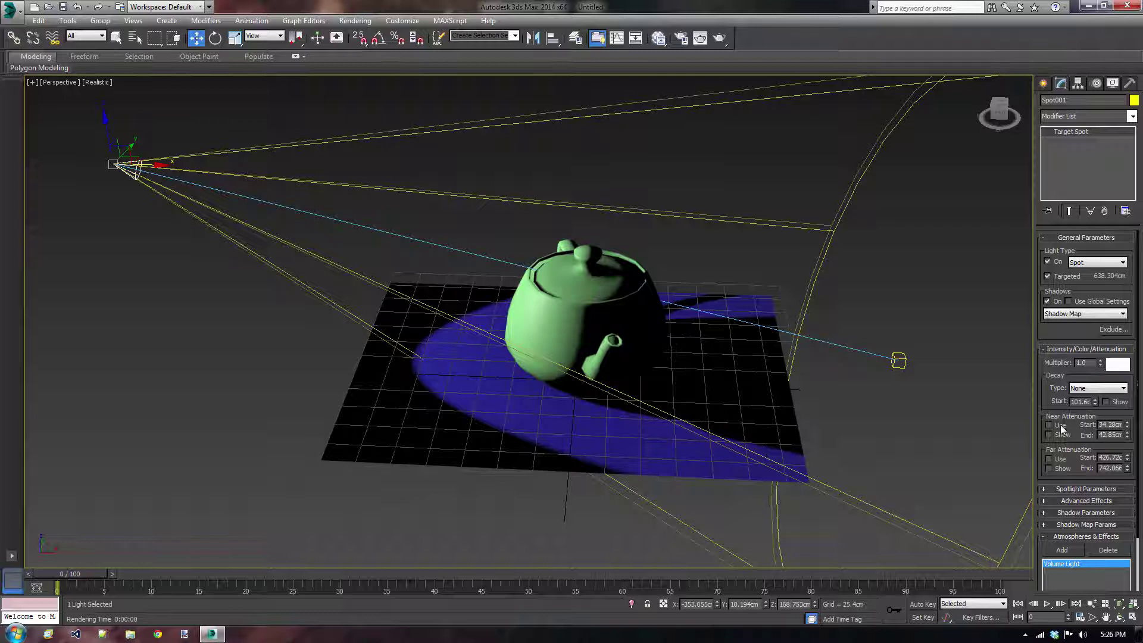
left_click_drag(1079, 420, 1065, 381)
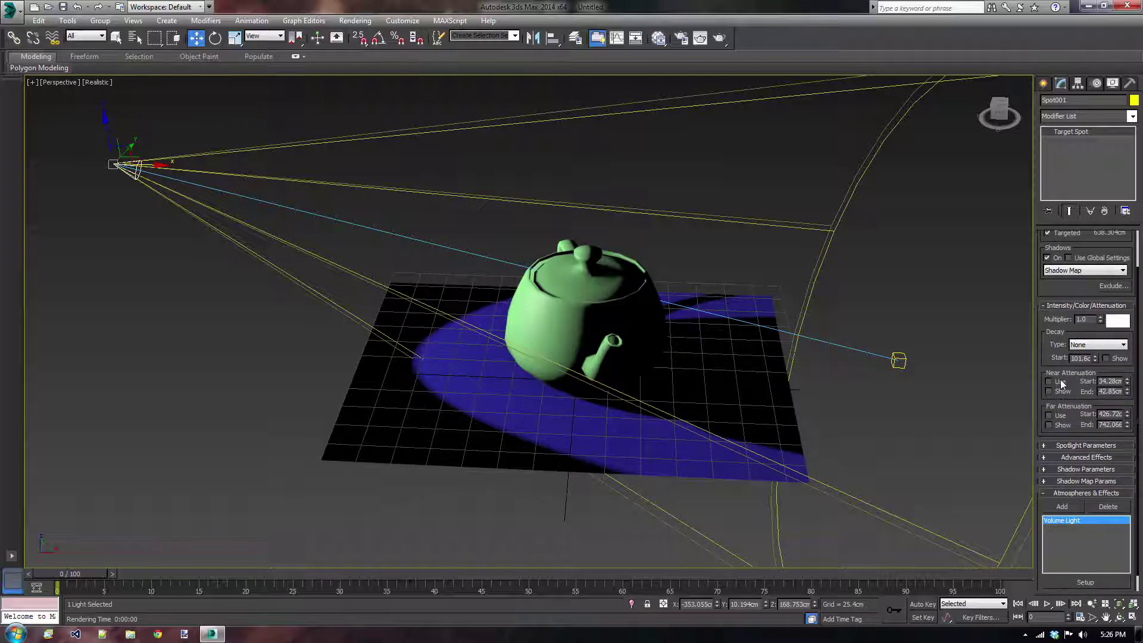
left_click(1059, 381)
left_click(1058, 388)
- Set near attenuation End to about 194.112 and Start to about 75.074
scroll(164, 191, "up", 6)
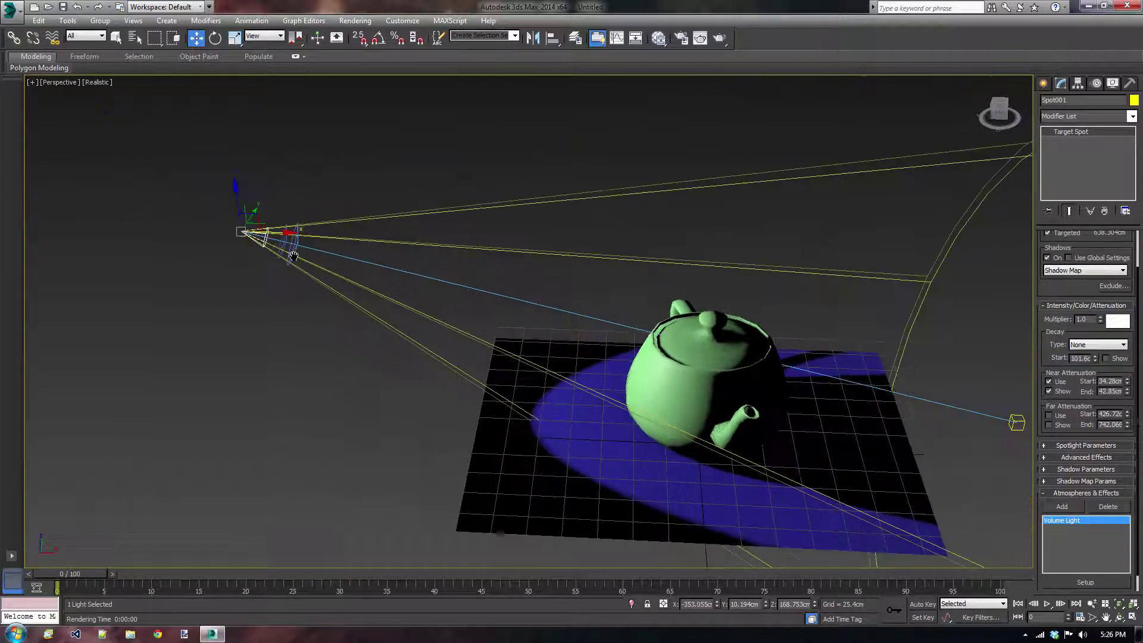
scroll(366, 273, "down", 6)
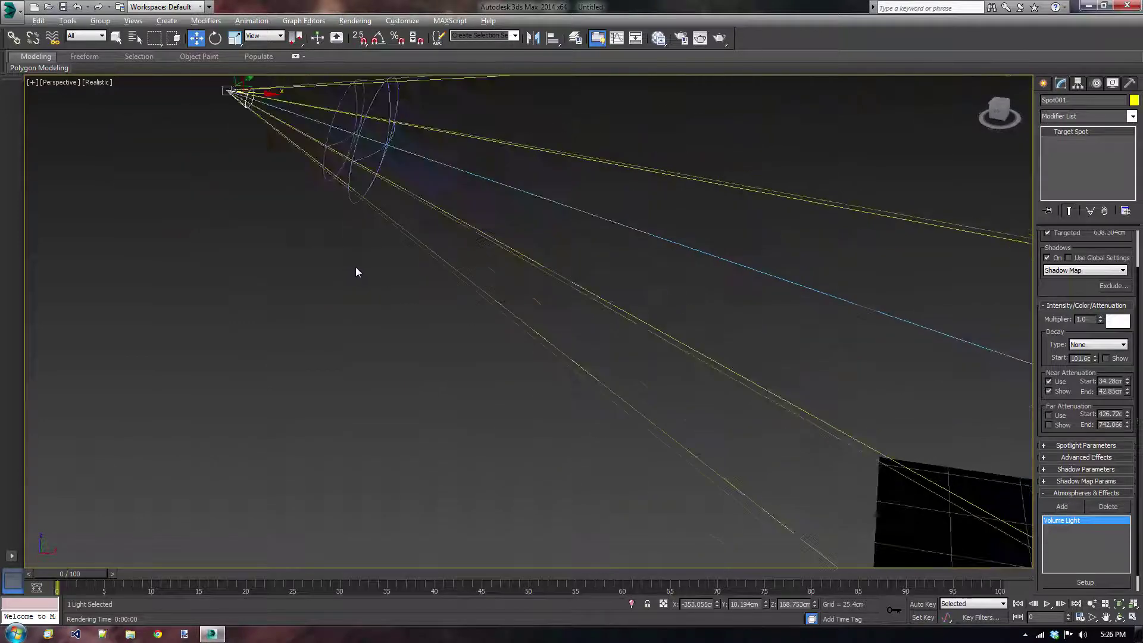
middle_click_drag(355, 270, 530, 351)
scroll(507, 377, "up", 5)
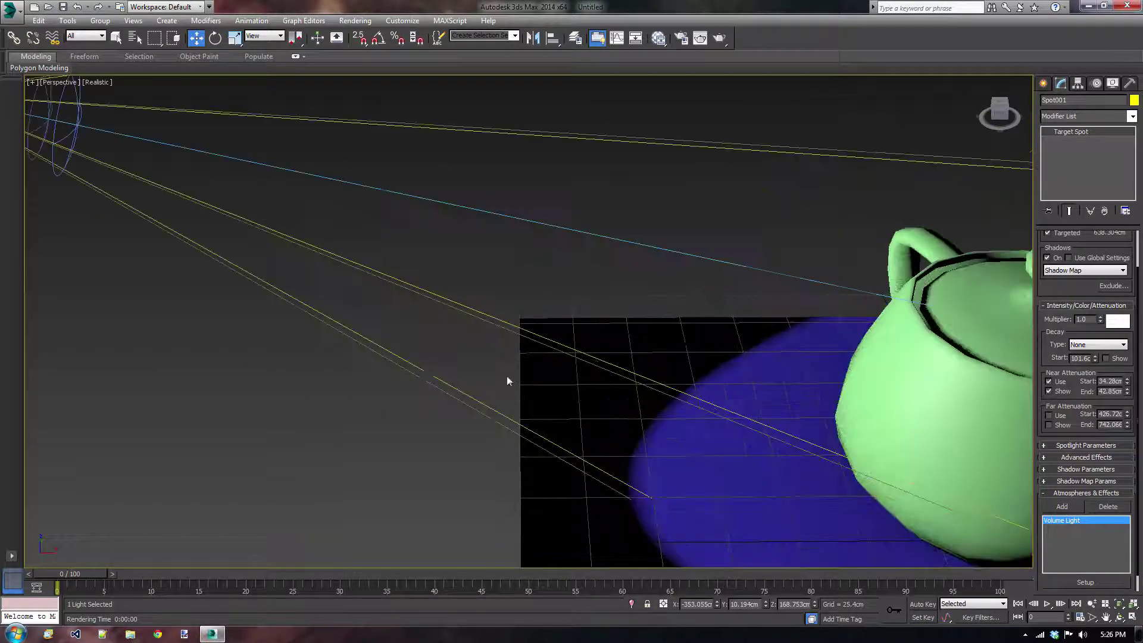
scroll(354, 316, "down", 3)
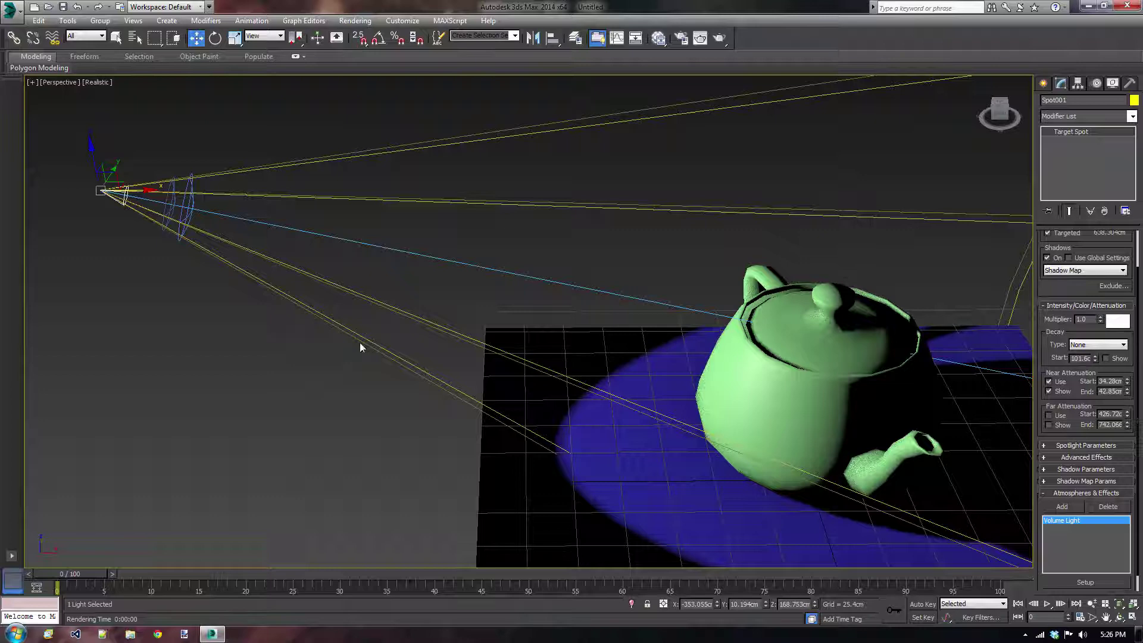
scroll(360, 345, "down", 4)
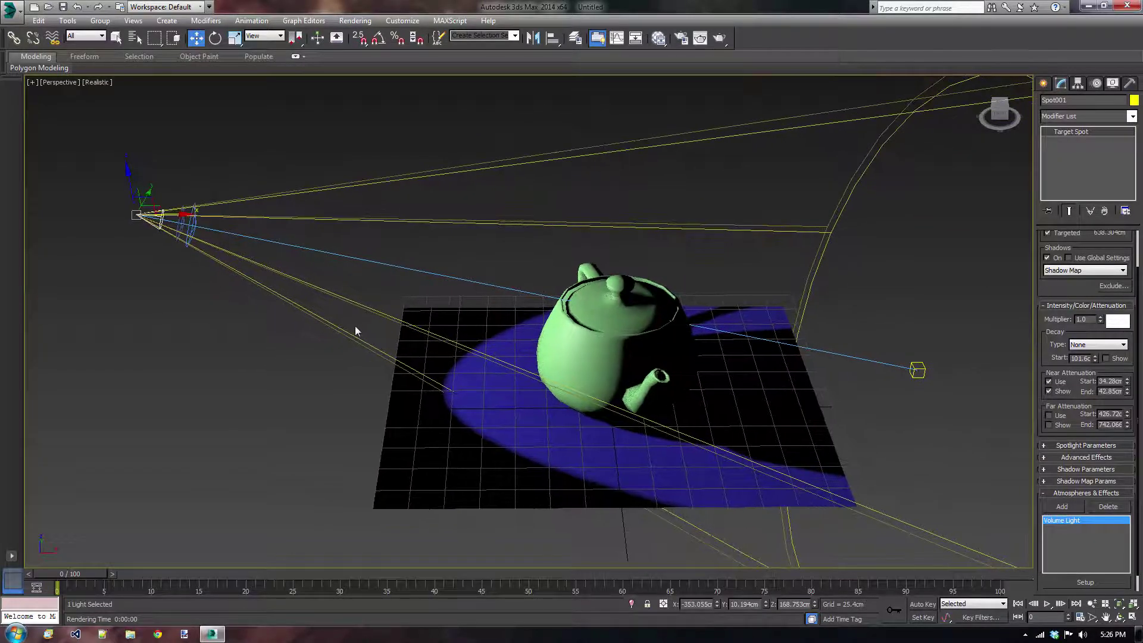
scroll(421, 339, "up", 3)
scroll(536, 340, "down", 3)
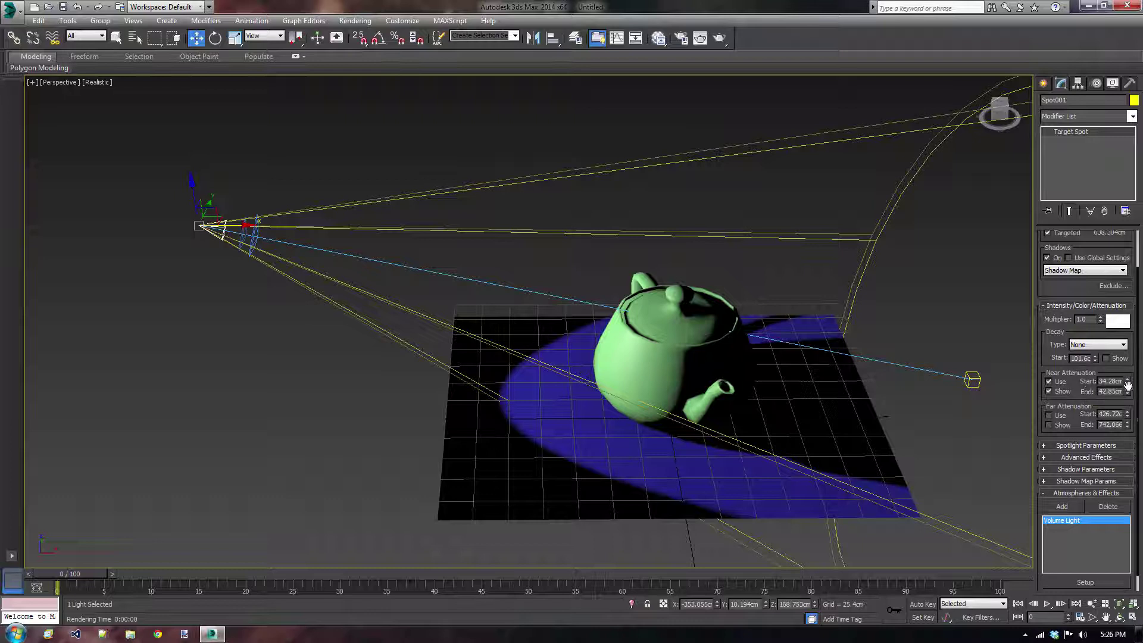
left_click_drag(1126, 390, 1064, 175)
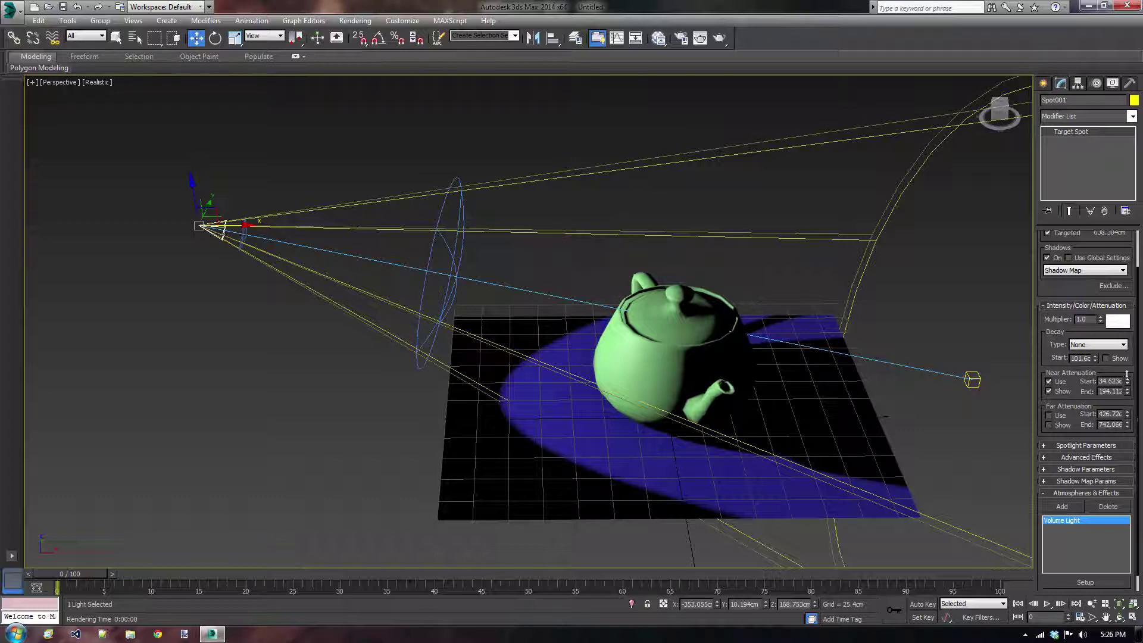
left_click_drag(1126, 378, 1101, 305)
- Render the Perspective view to check the orange cone fading in near the light
scroll(632, 184, "up", 5)
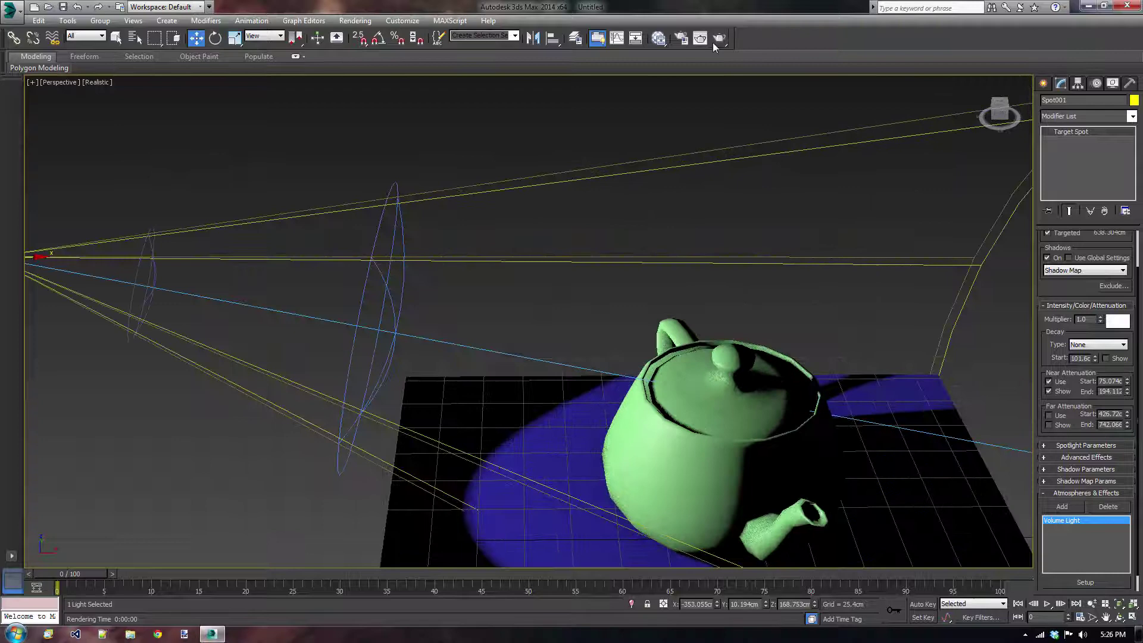
scroll(671, 145, "down", 3)
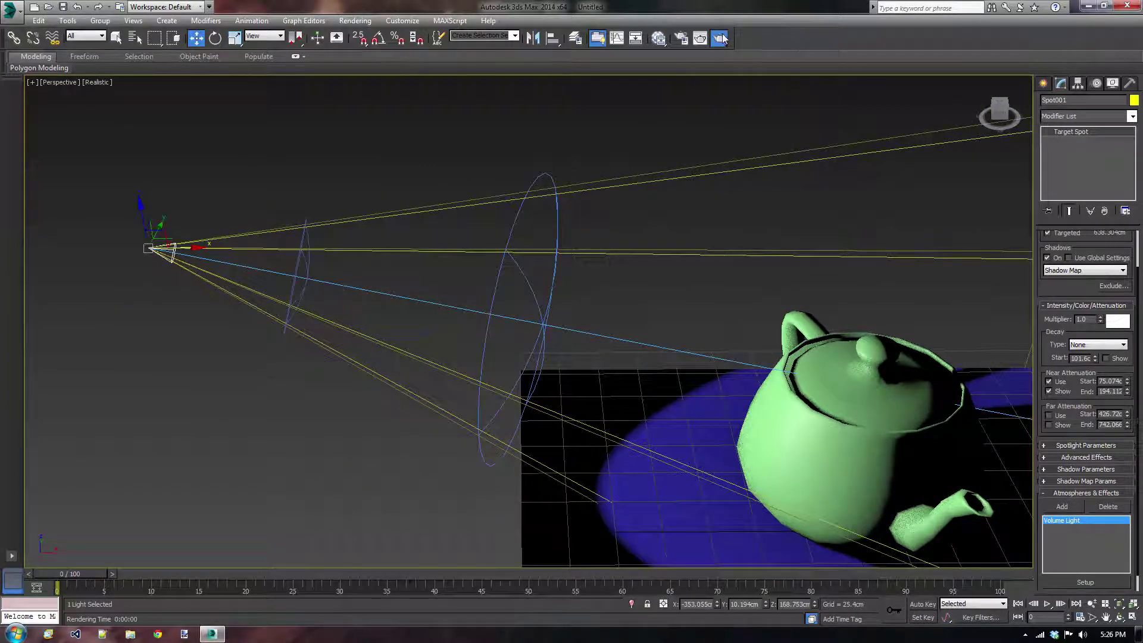
left_click(720, 38)
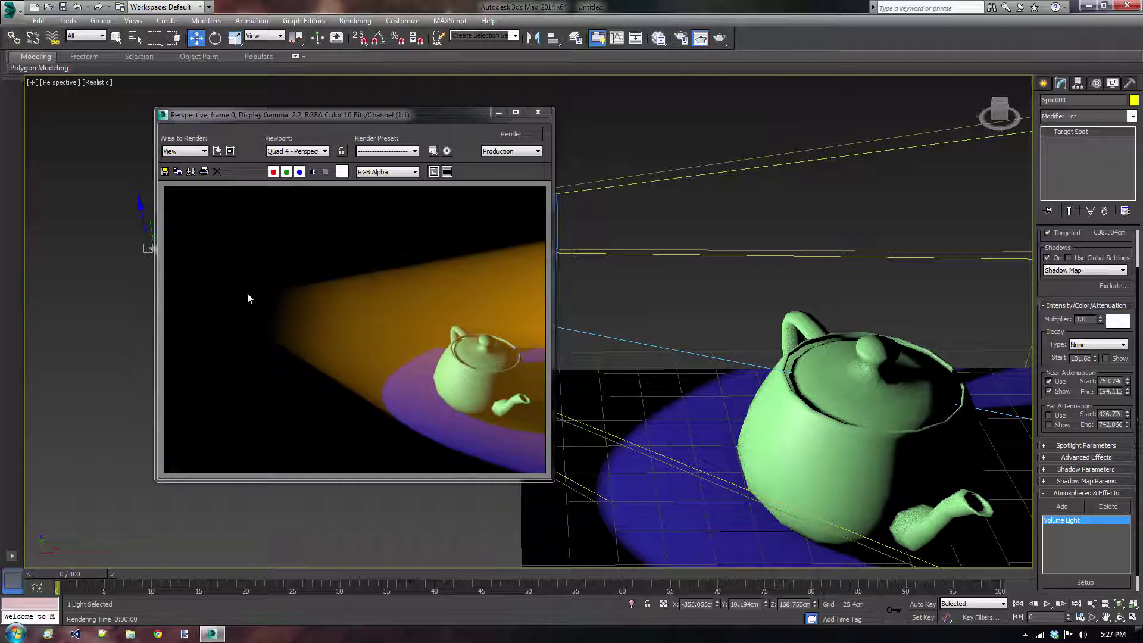
- Close the render and turn on Use and Show for far attenuation
left_click(538, 113)
scroll(602, 226, "down", 5)
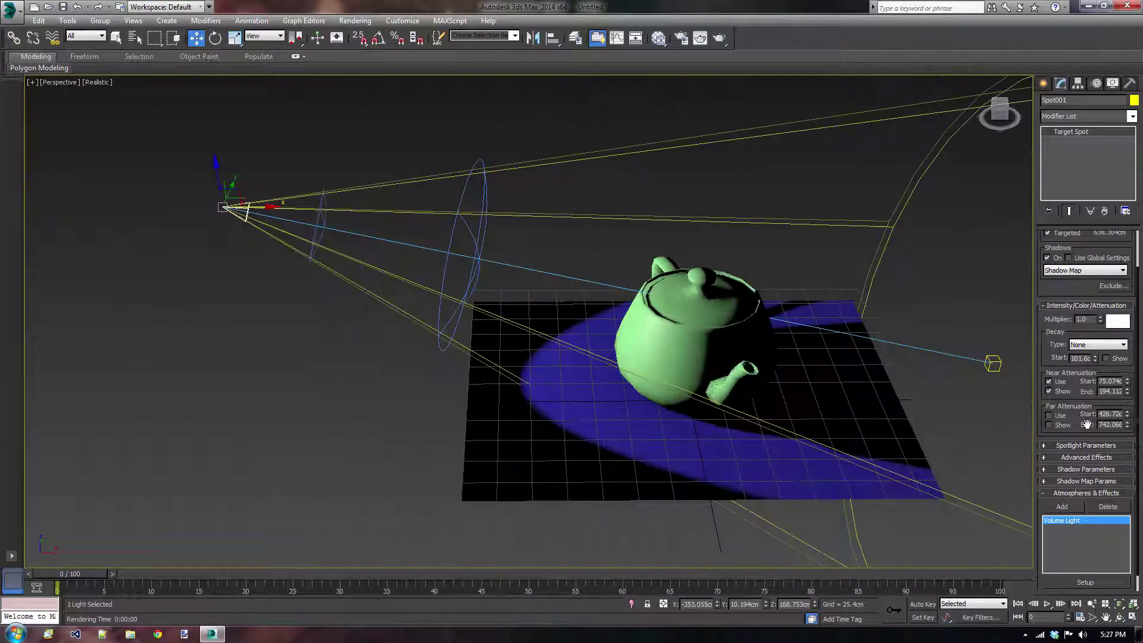
left_click(1049, 414)
left_click(1049, 424)
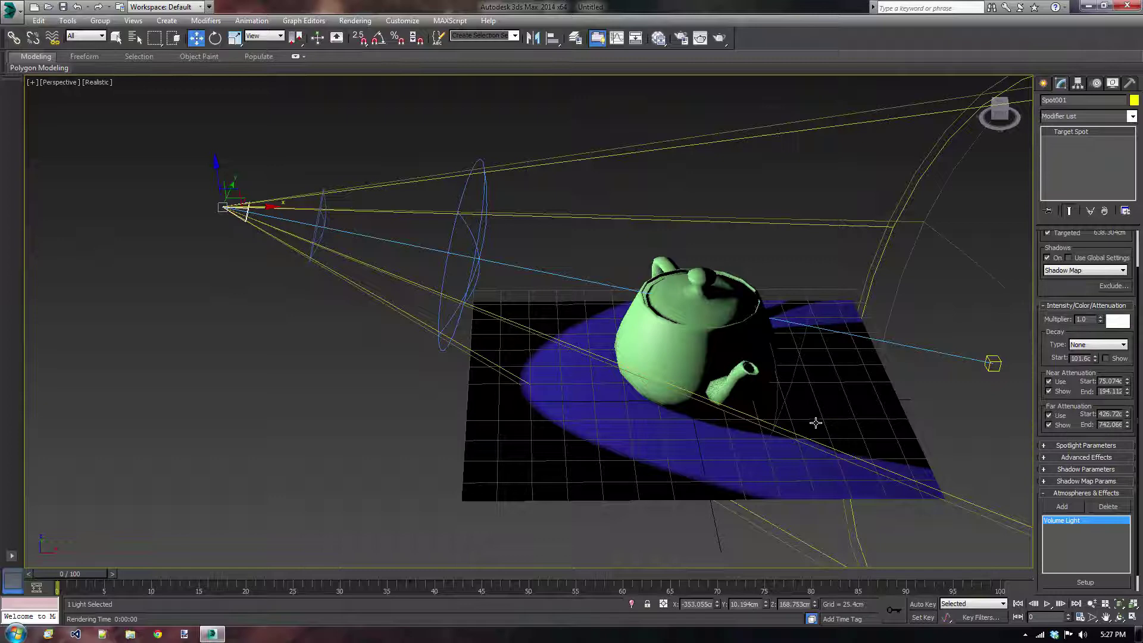
- Pull the far attenuation End down to about 549
middle_click_drag(815, 423, 572, 357)
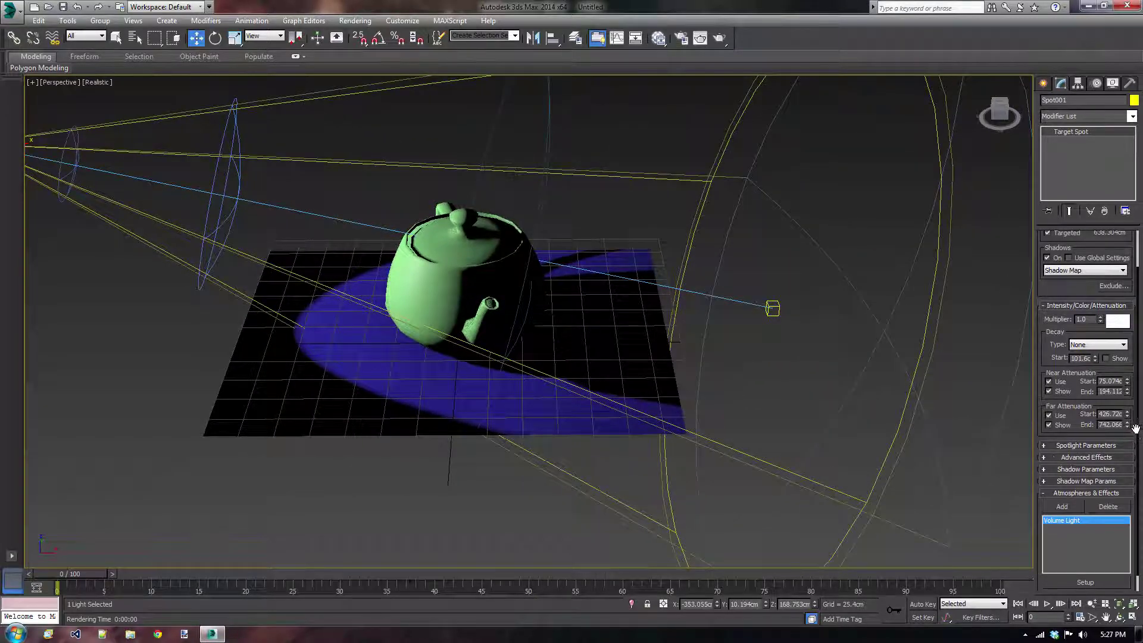
left_click_drag(1127, 424, 1125, 444)
middle_click_drag(640, 349, 788, 345, "alt")
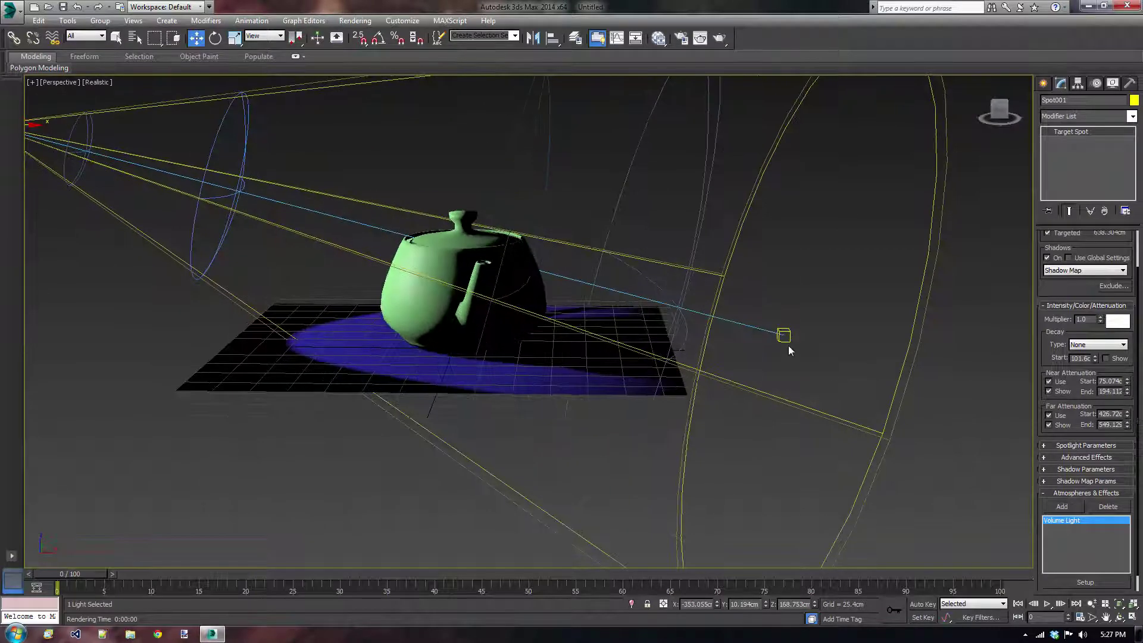
- Render the far-attenuated orange cone, then render it again from a closer, lower angle over the teapot
left_click(719, 38)
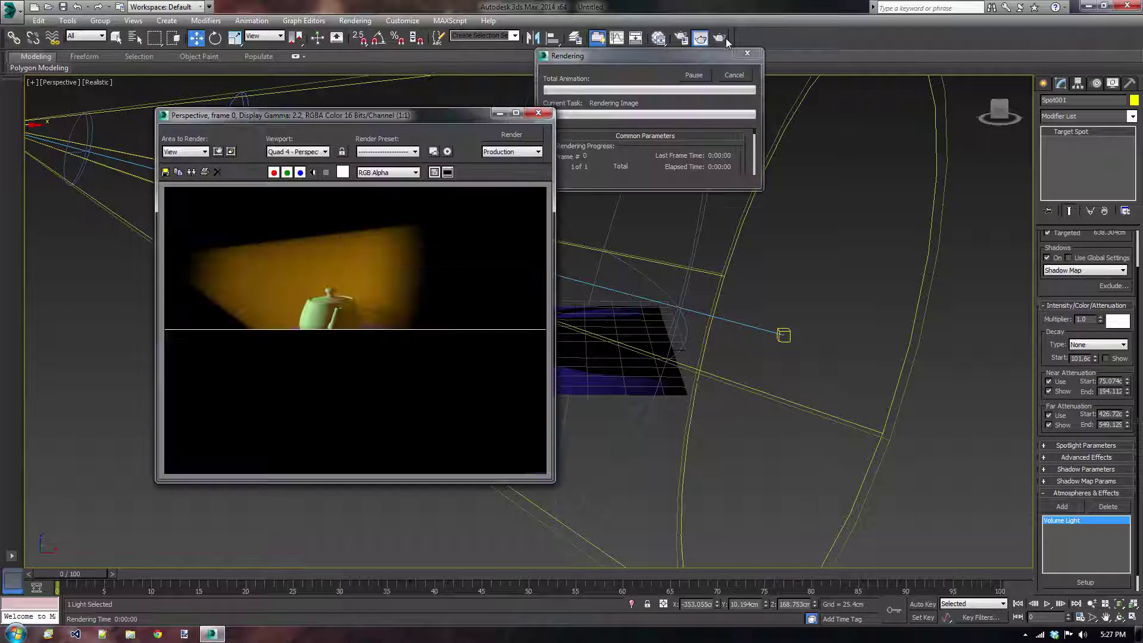
left_click(538, 116)
mouse_move(502, 255)
middle_mouse_down("alt")
mouse_move(462, 244)
mouse_move(472, 250)
mouse_move(459, 270)
mouse_move(488, 241)
middle_mouse_up("alt")
scroll(459, 270, "up", 3)
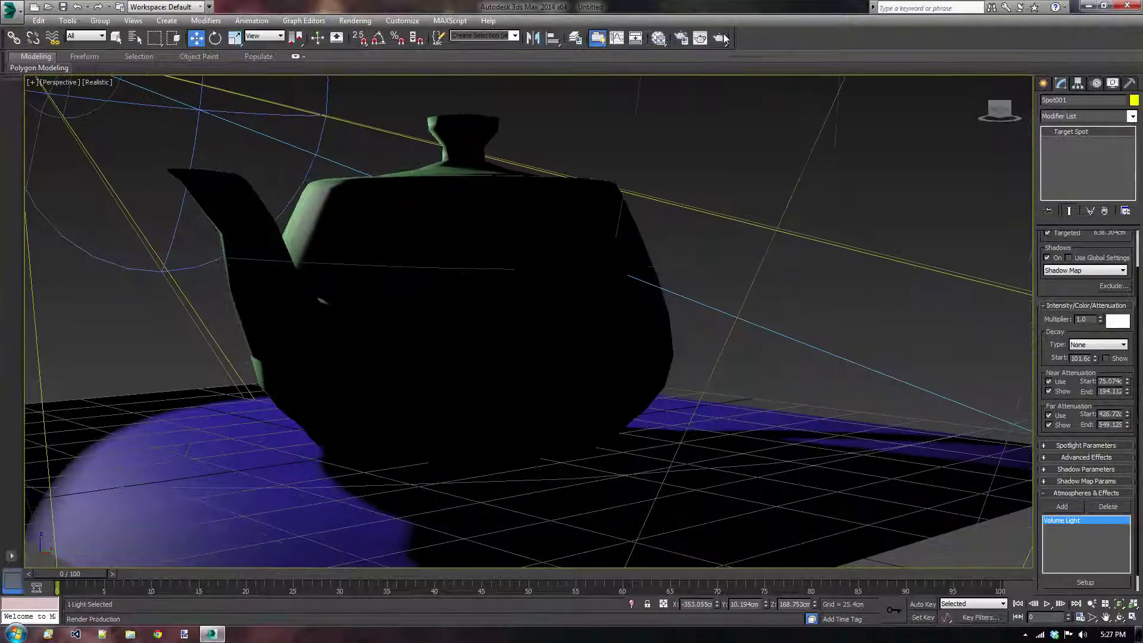
left_click(719, 38)
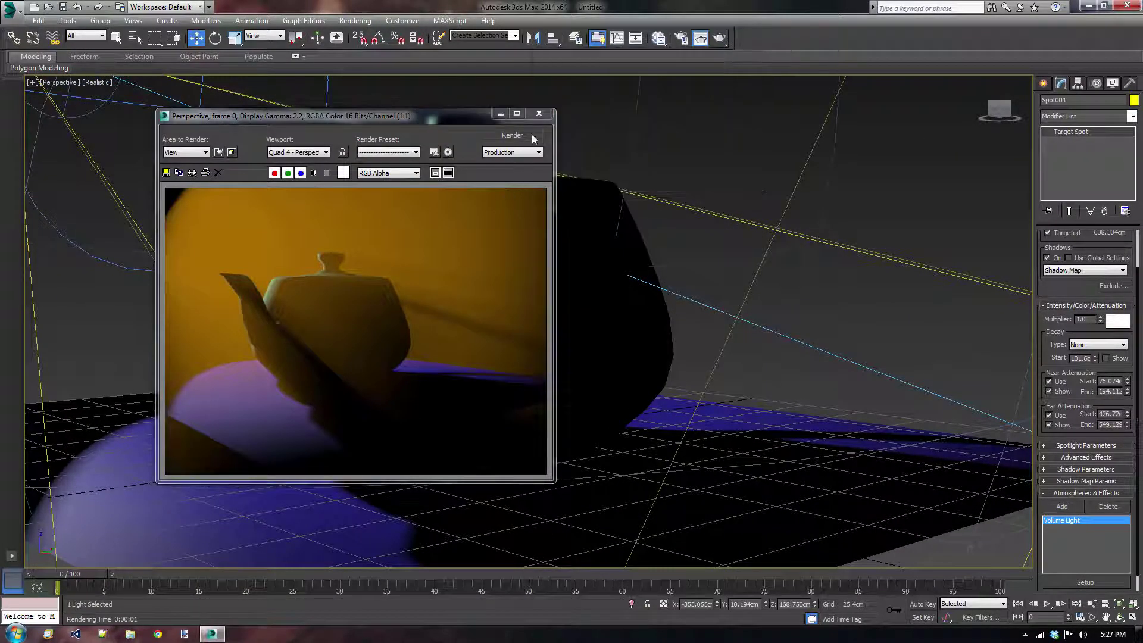
left_click(539, 114)
- Readjust the zoom and render the fading orange beam once more before orbiting to a side-on view
scroll(459, 242, "down", 8)
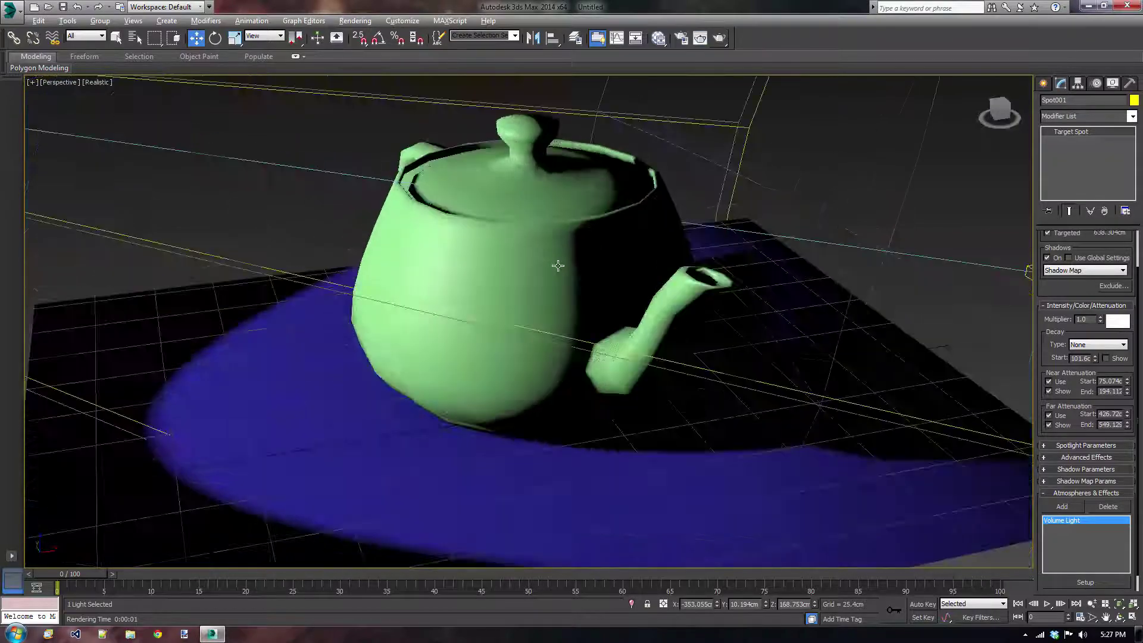
scroll(558, 309, "down", 5)
scroll(547, 330, "up", 7)
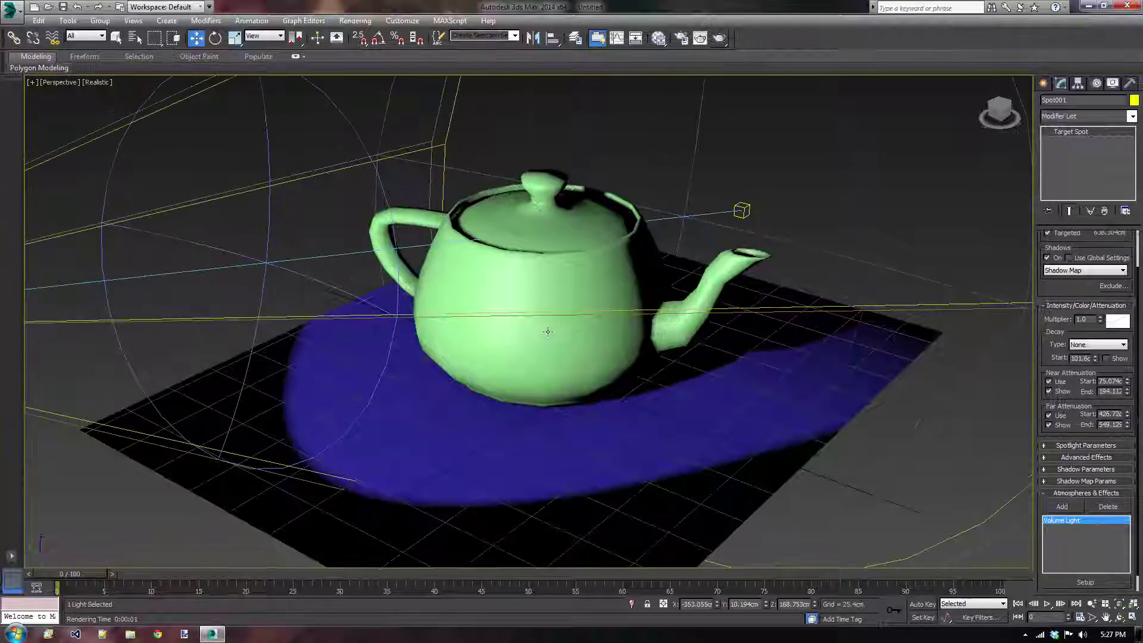
left_click(720, 38)
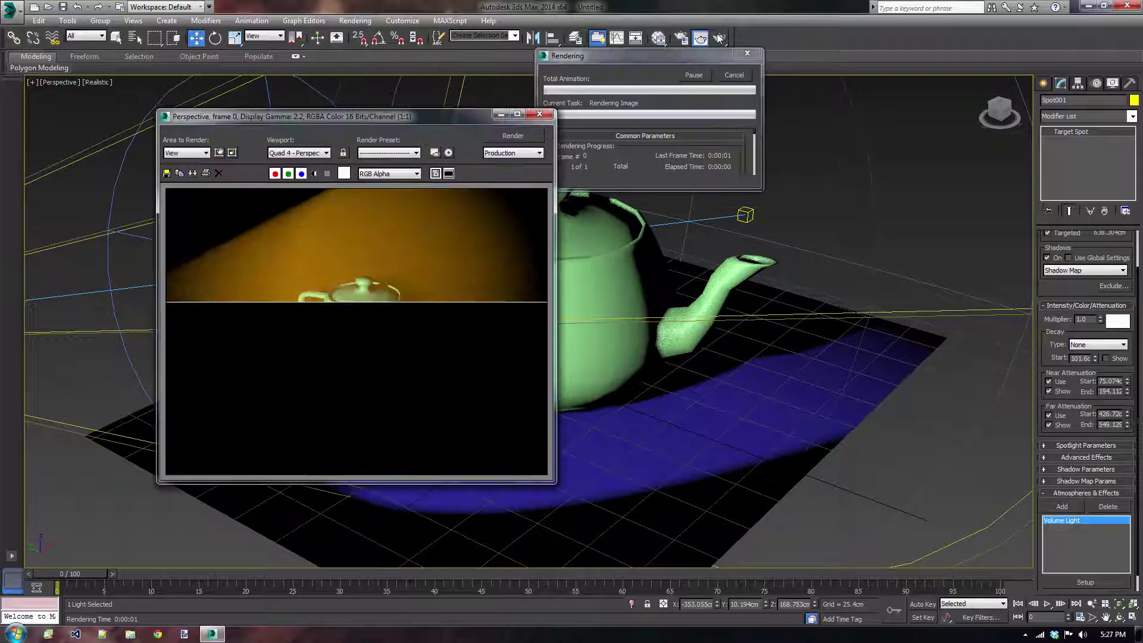
left_click(540, 113)
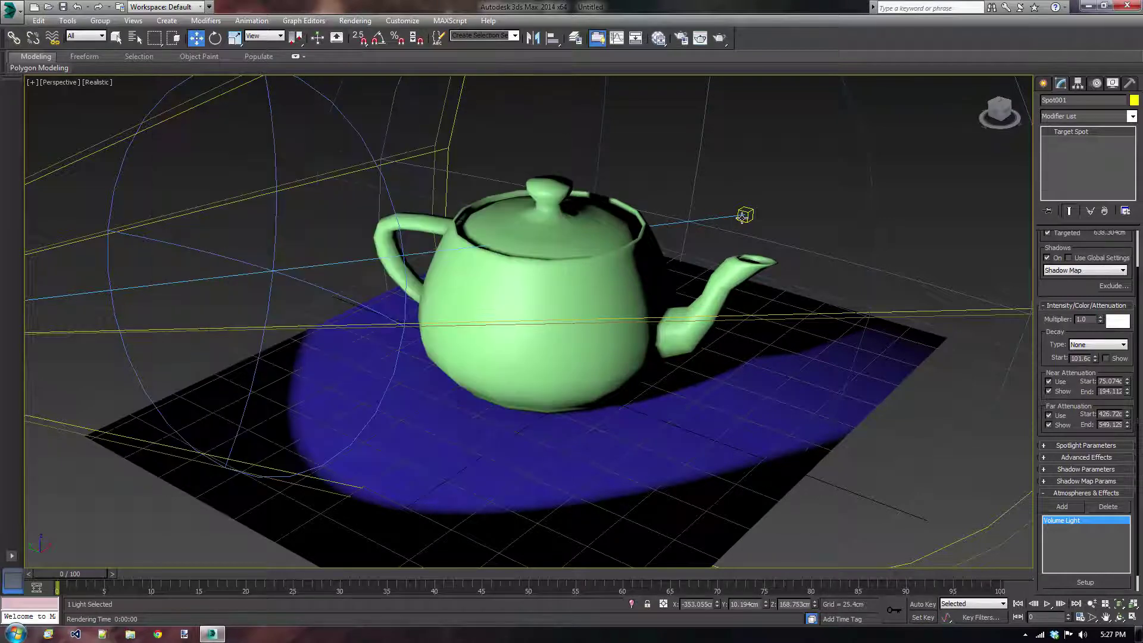
middle_click_drag(743, 216, 473, 193, "alt")
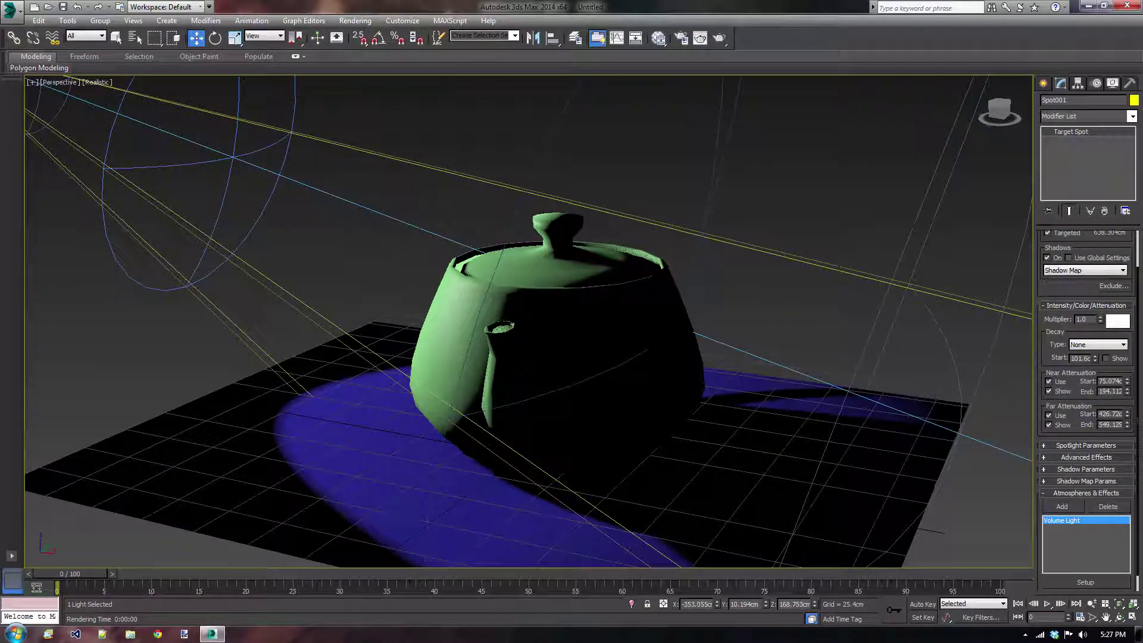